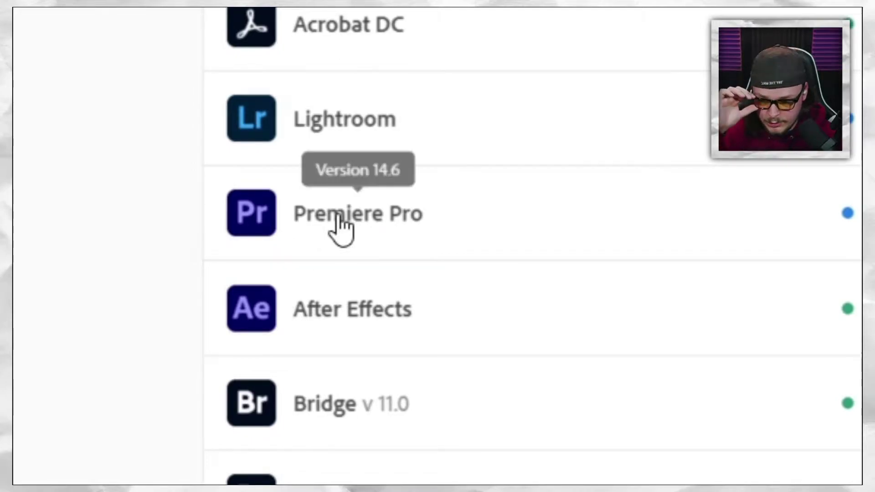
# Step: Trim the video and audio clips so the sequence ends at about 00:00:02:42
pyautogui.moveTo(337, 306)
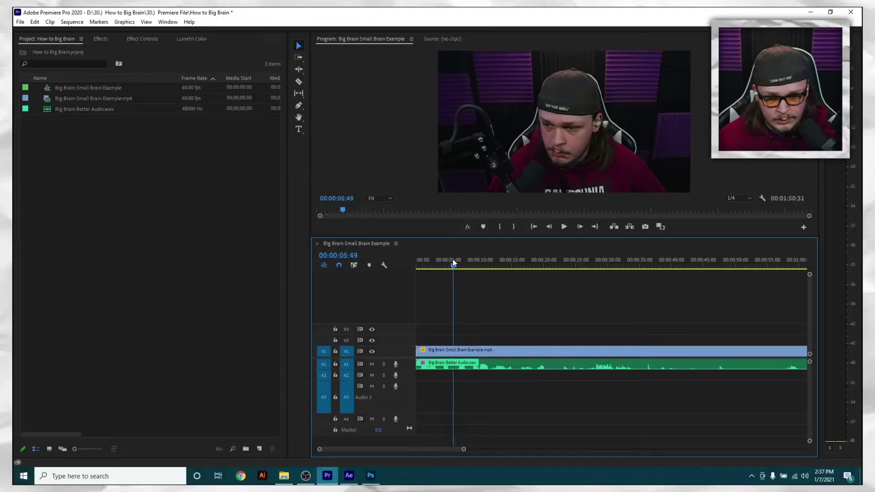
pyautogui.moveTo(452, 260); pyautogui.dragTo(420, 273)
pyautogui.press('w')
pyautogui.press('=')
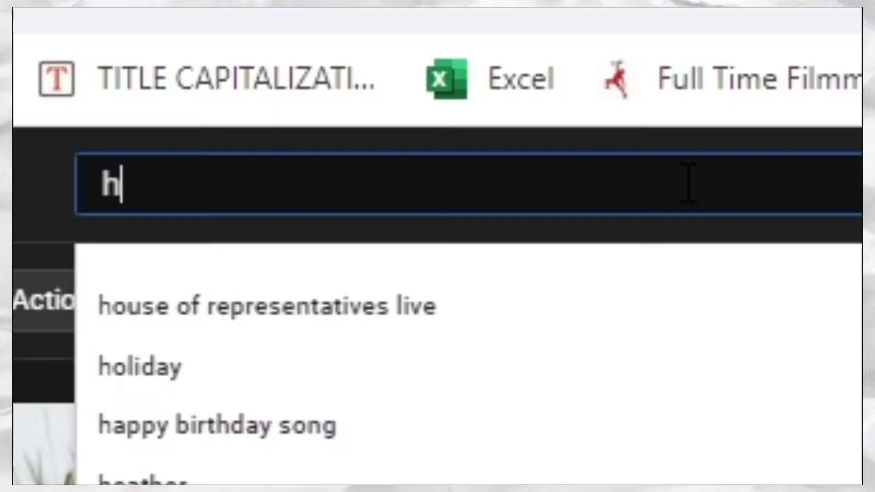
# Step: Search YouTube for "how to big brain effect", look over the results and close the browser tab
pyautogui.write('ow to big brain e')
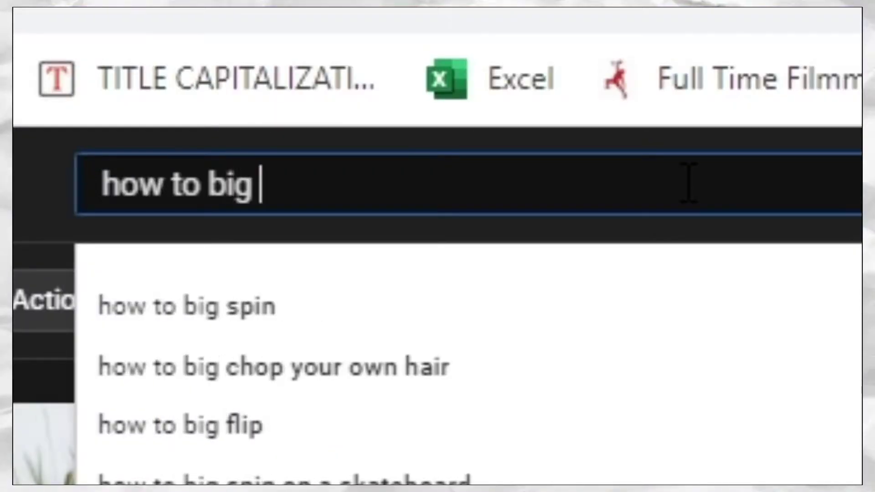
pyautogui.write('ffect')
pyautogui.press('Return')
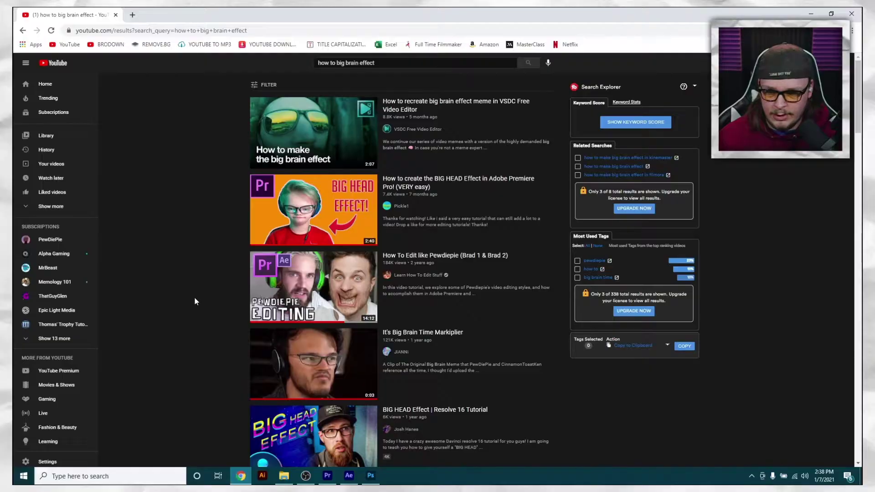
pyautogui.click(116, 15)
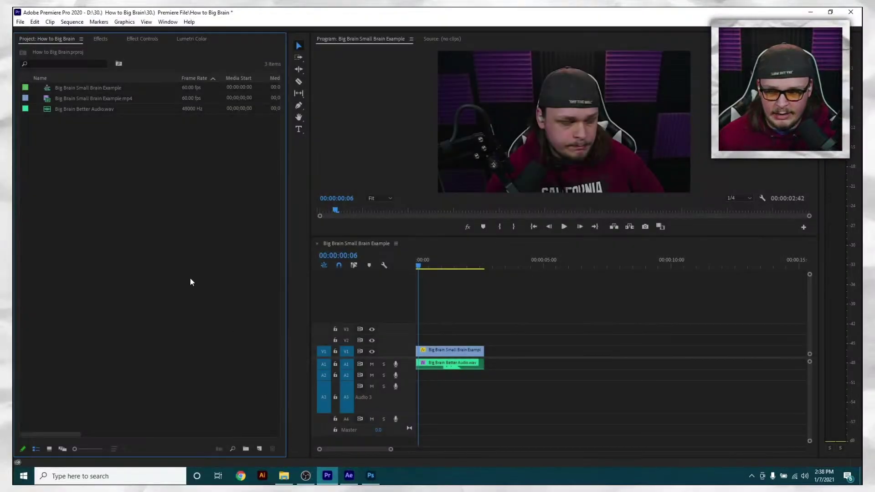
# Step: In Premiere Pro, search the effects for "spher" and apply Spherize to the video clip
pyautogui.click(101, 39)
pyautogui.click(81, 51)
pyautogui.write('sphere')
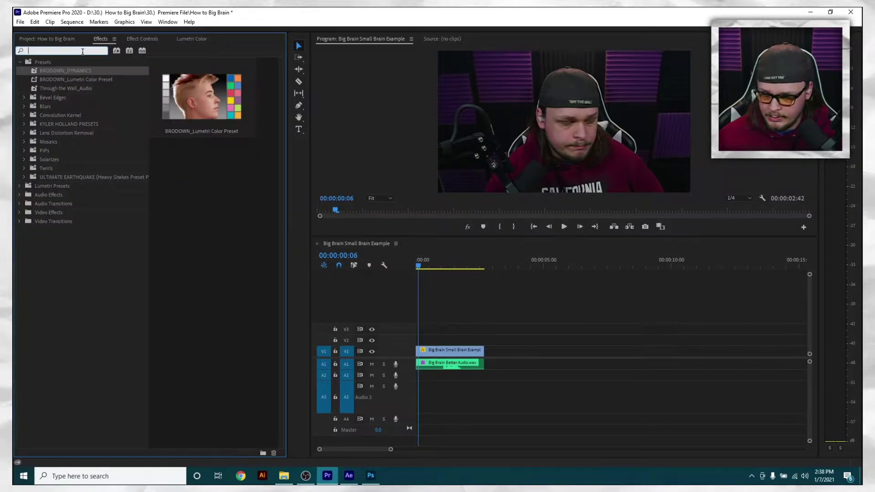
pyautogui.press('BackSpace')
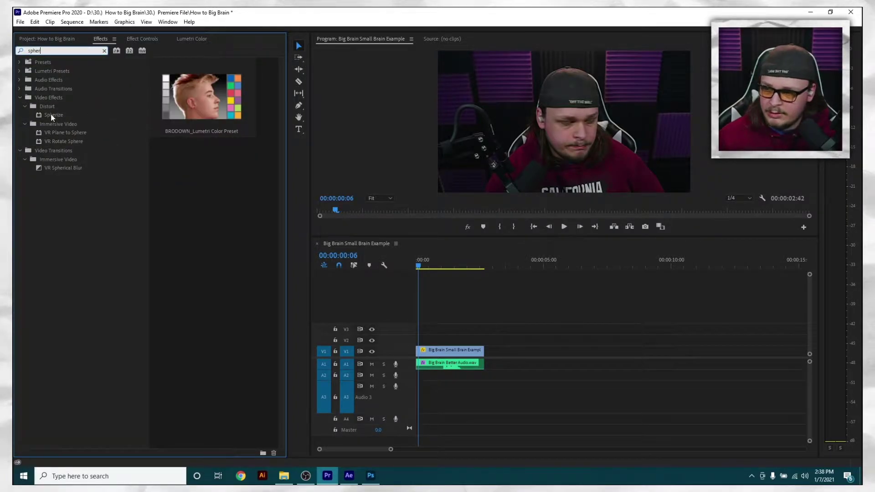
pyautogui.moveTo(51, 118); pyautogui.dragTo(47, 39)
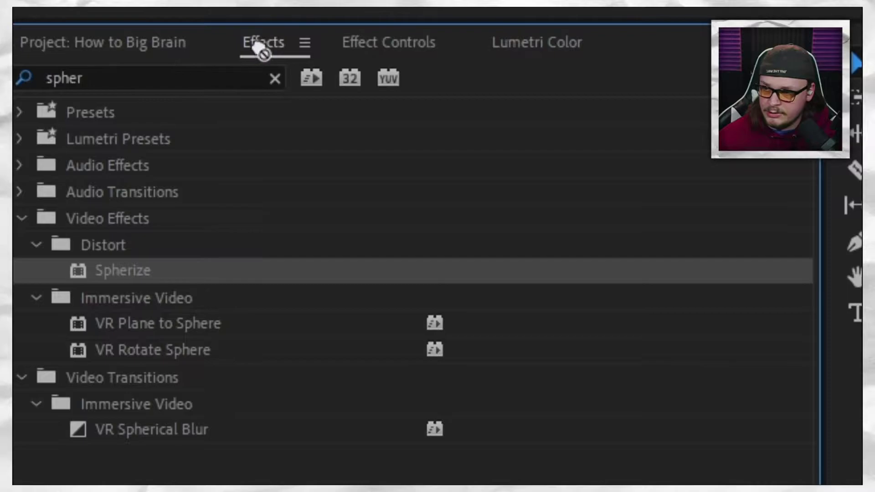
pyautogui.moveTo(263, 52); pyautogui.dragTo(498, 316)
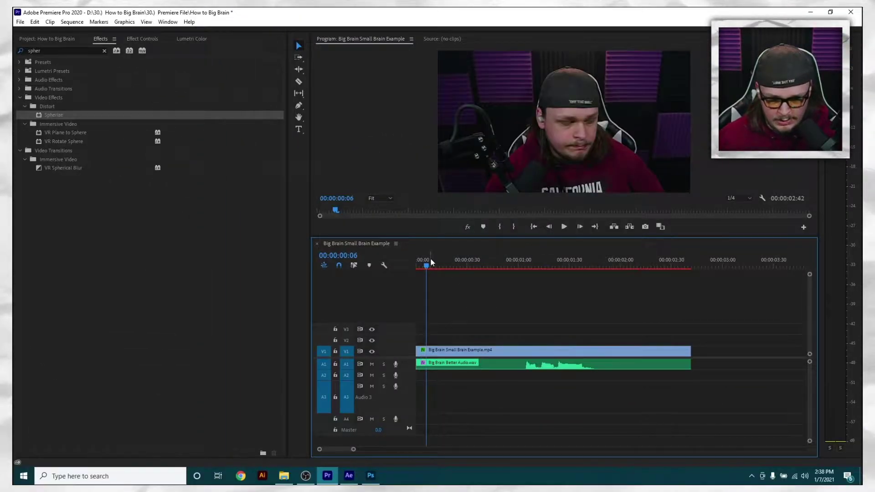
# Step: From the clip's start, set the Spherize radius to 403 and move the sphere's centre onto the forehead at about 1028.9, 373.5
pyautogui.moveTo(430, 258)
pyautogui.mouseDown()
pyautogui.moveTo(514, 259)
pyautogui.moveTo(417, 260)
pyautogui.mouseUp()
pyautogui.click(502, 350)
pyautogui.click(142, 38)
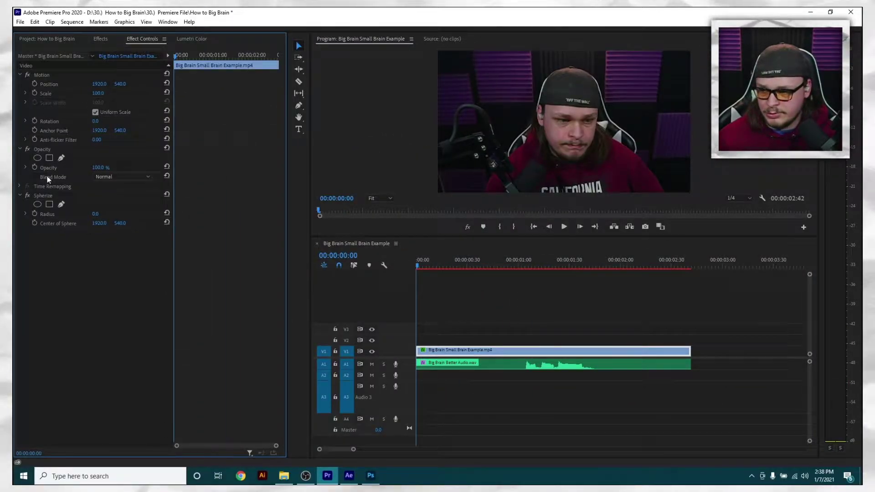
pyautogui.moveTo(96, 214); pyautogui.dragTo(115, 214)
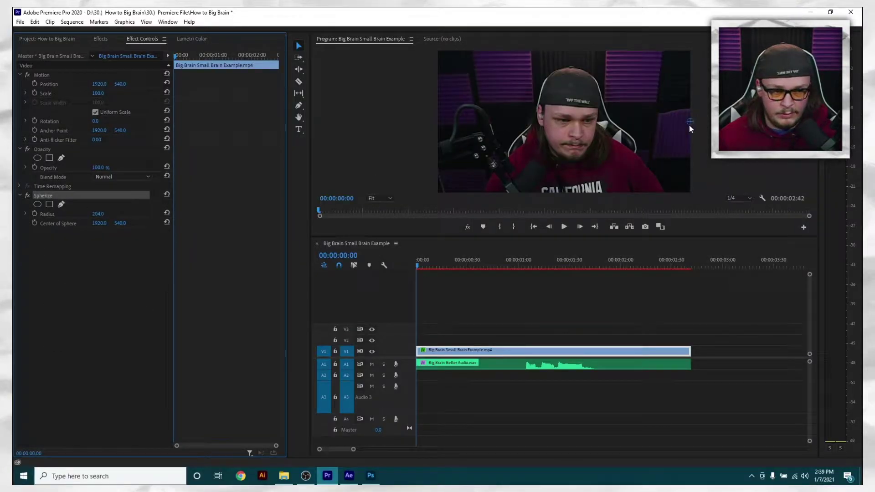
pyautogui.moveTo(690, 122); pyautogui.dragTo(574, 100)
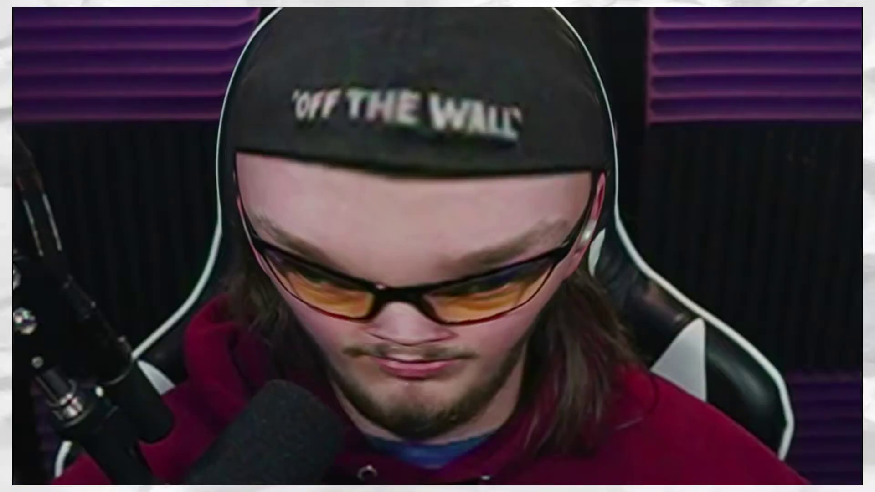
# Step: At 00:00:01:09, recentre the sphere on the head at about 941.5, 413.8 and enable keyframing for its centre and radius
pyautogui.press('space')
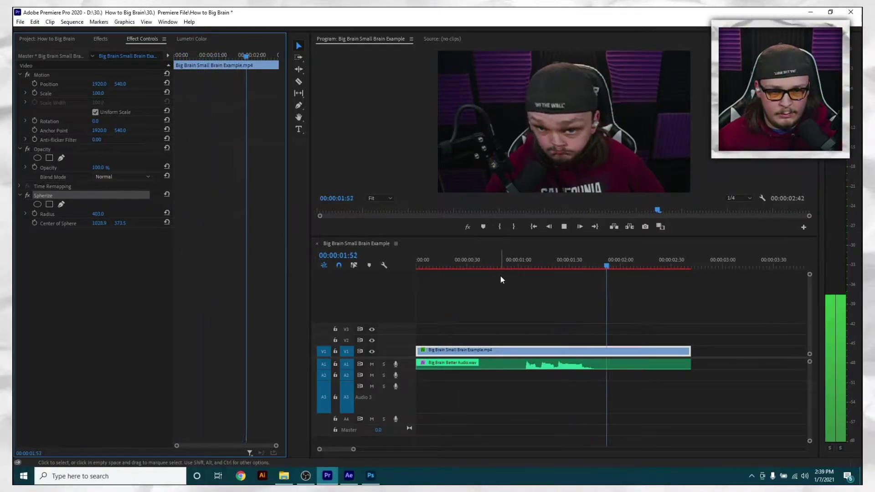
pyautogui.moveTo(573, 100); pyautogui.dragTo(562, 105)
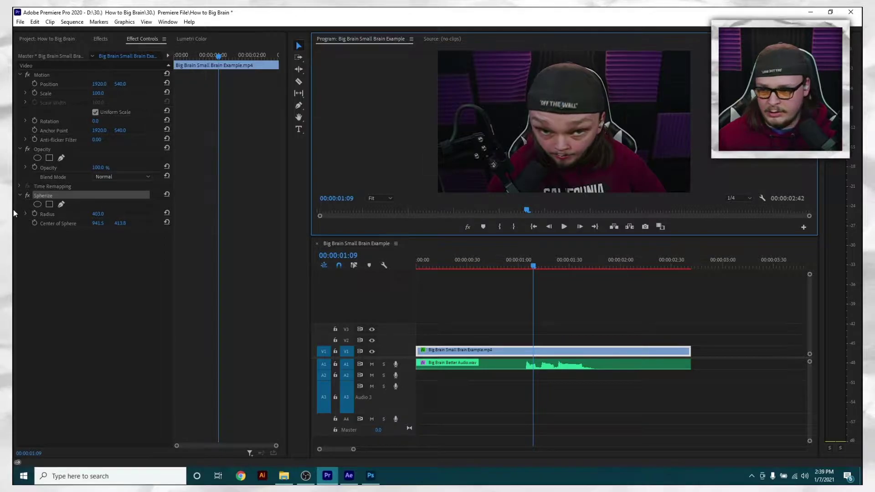
pyautogui.click(34, 223)
pyautogui.click(34, 213)
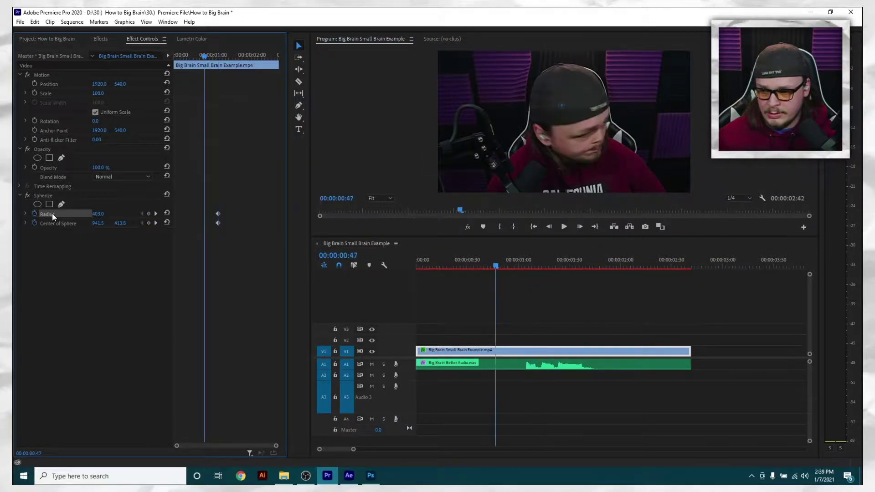
# Step: At 00:00:00:47, keyframe the sphere's centre at about 1176.9, 460.9, ease the Spherize keyframes and preview the motion
pyautogui.moveTo(556, 107); pyautogui.dragTo(593, 115)
pyautogui.click(210, 237)
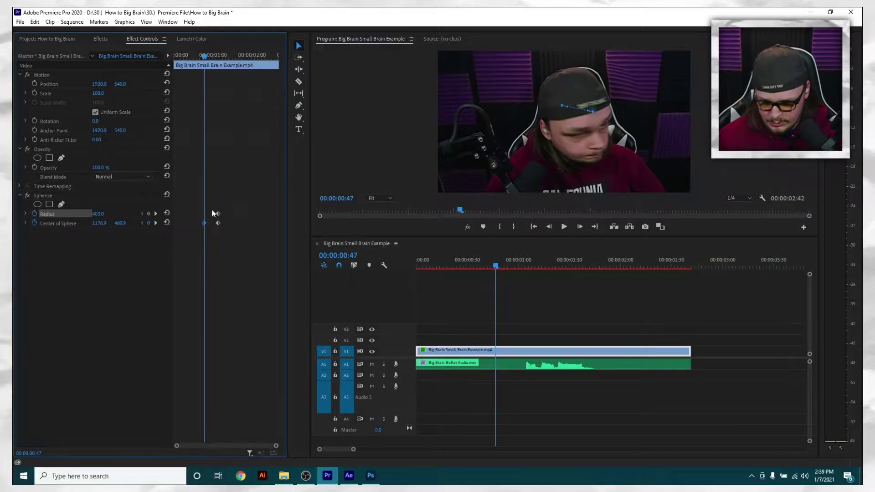
pyautogui.press('space')
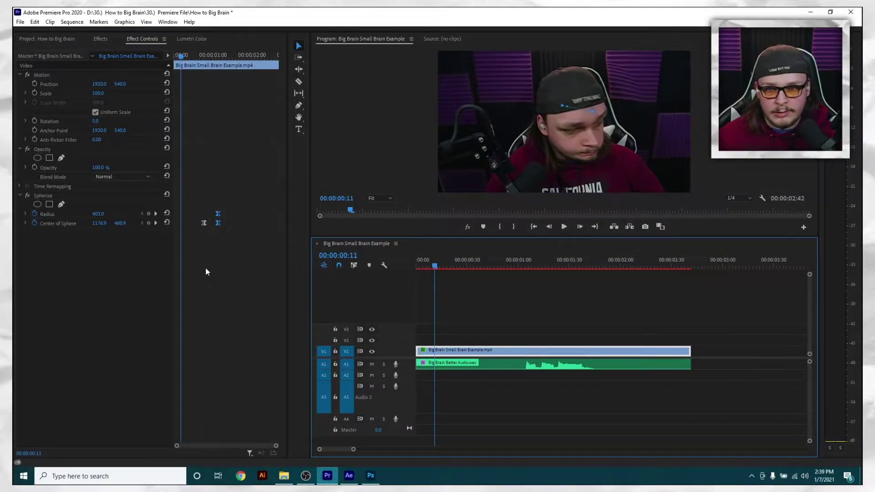
pyautogui.click(206, 272)
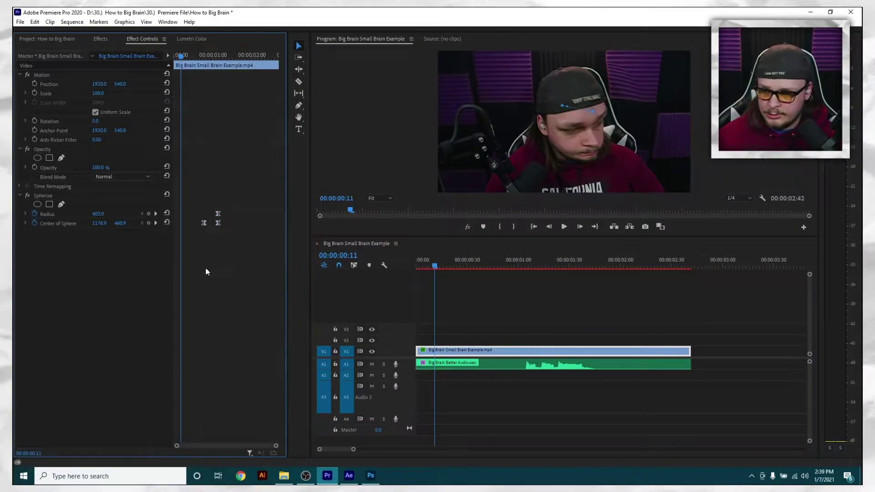
pyautogui.moveTo(206, 55); pyautogui.dragTo(219, 55)
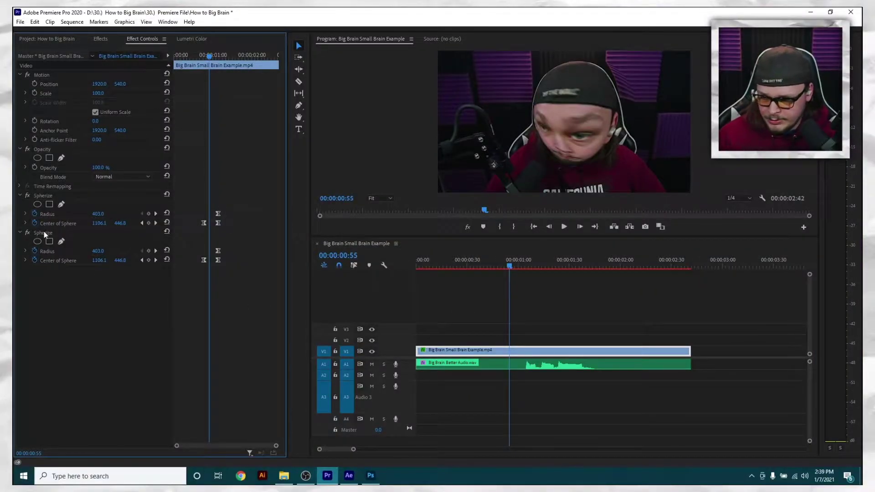
# Step: Delete both Spherize effects from the video clip
pyautogui.click(44, 231)
pyautogui.press('Delete')
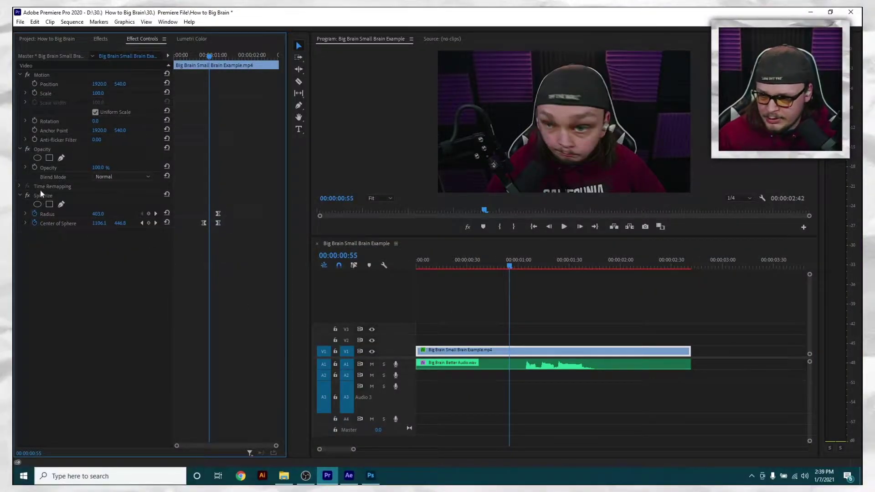
pyautogui.click(40, 195)
pyautogui.press('Delete')
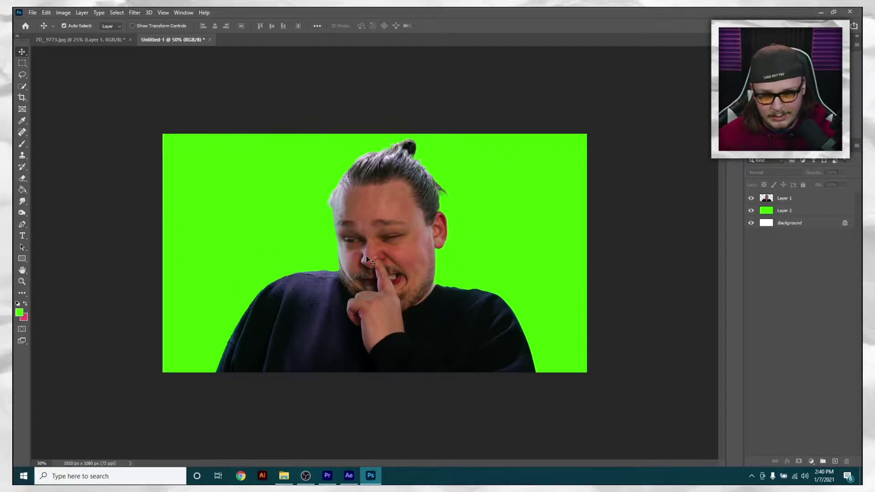
# Step: Switch to Photoshop and open the Liquify filter for the portrait on Layer 1
pyautogui.moveTo(364, 239); pyautogui.dragTo(407, 245)
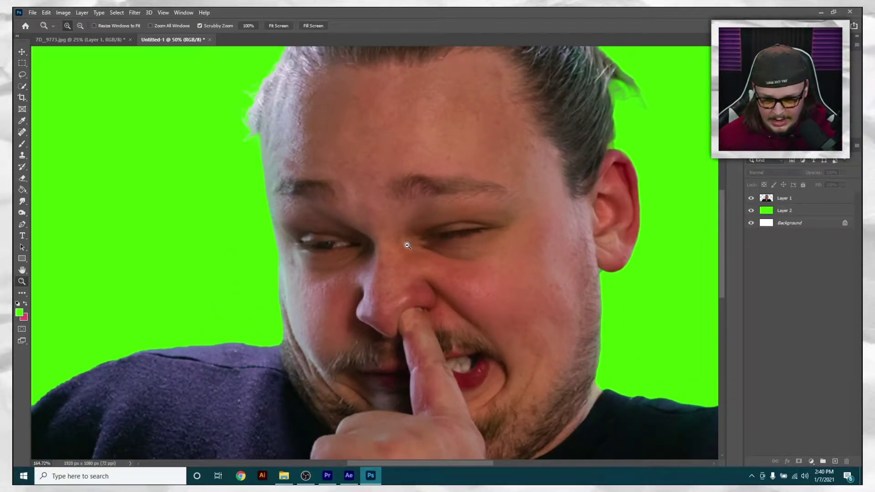
pyautogui.moveTo(427, 330); pyautogui.dragTo(401, 330)
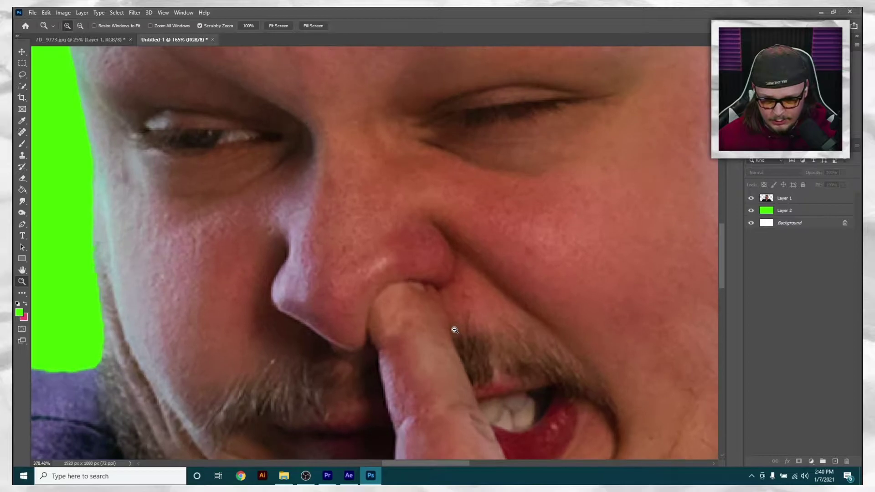
pyautogui.click(183, 13)
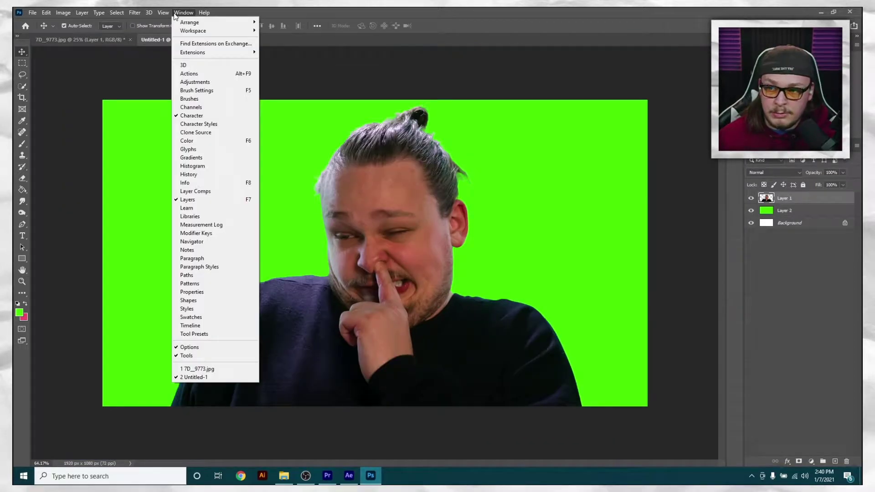
pyautogui.click(134, 12)
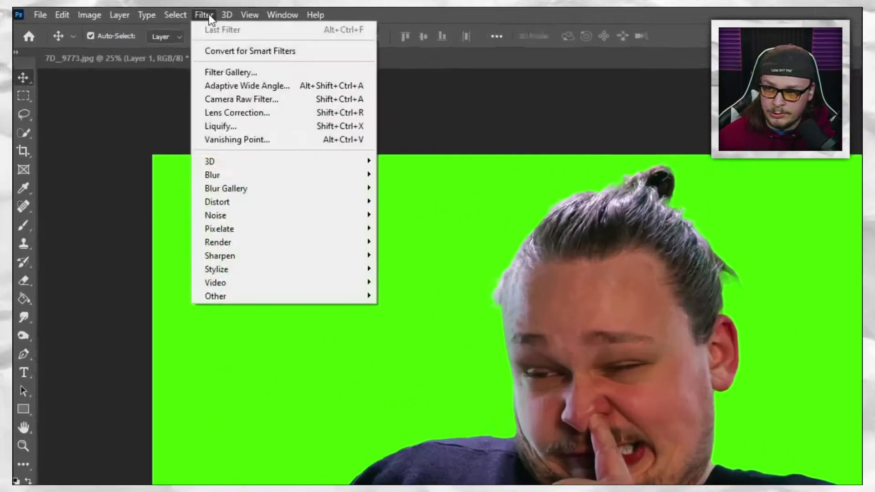
pyautogui.click(287, 167)
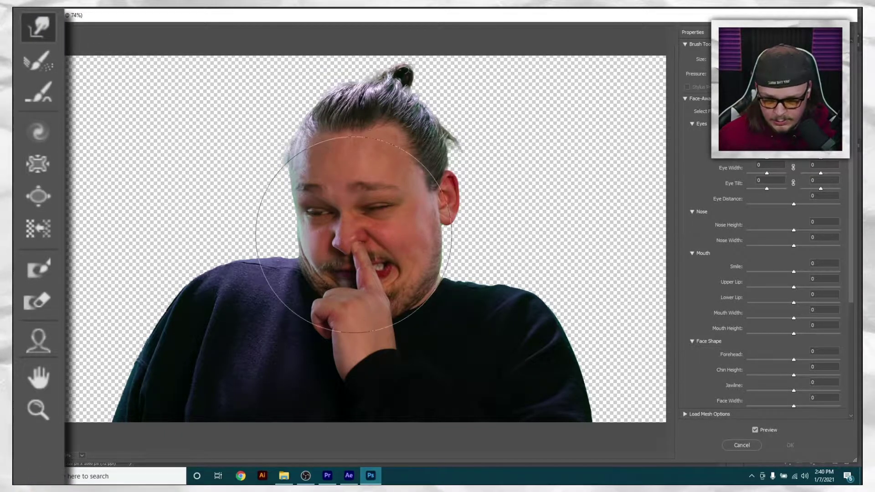
# Step: Try enlarging the forehead with the Liquify Bloat tool, and undo the distortion
pyautogui.moveTo(354, 235); pyautogui.dragTo(248, 223)
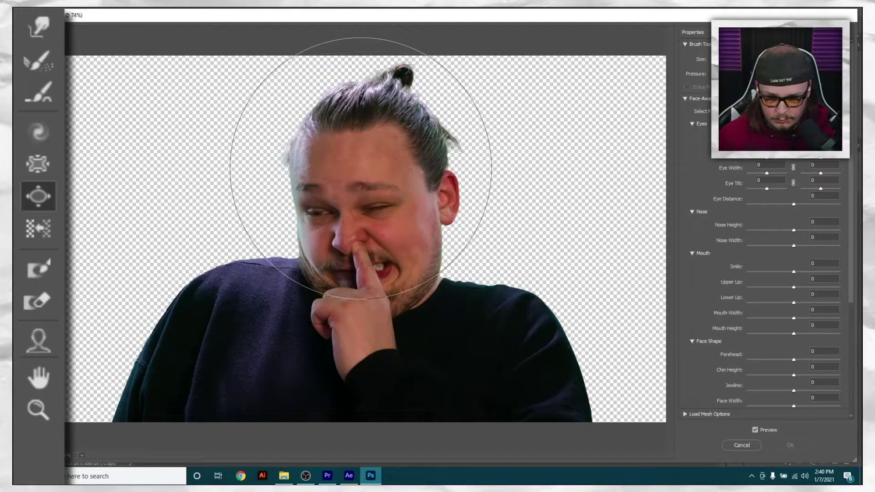
pyautogui.moveTo(360, 169)
pyautogui.mouseDown()
pyautogui.moveTo(342, 165)
pyautogui.moveTo(379, 172)
pyautogui.moveTo(324, 169)
pyautogui.moveTo(299, 181)
pyautogui.moveTo(390, 146)
pyautogui.mouseUp()
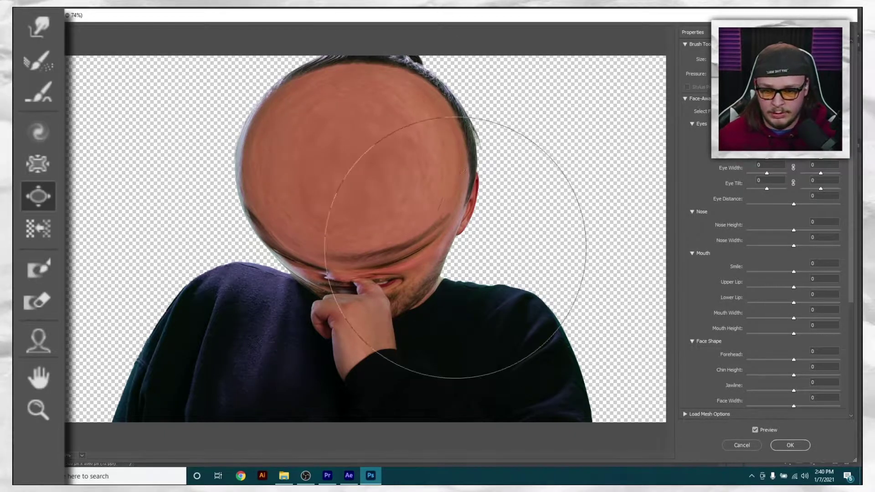
pyautogui.hotkey('ctrl', 'z')
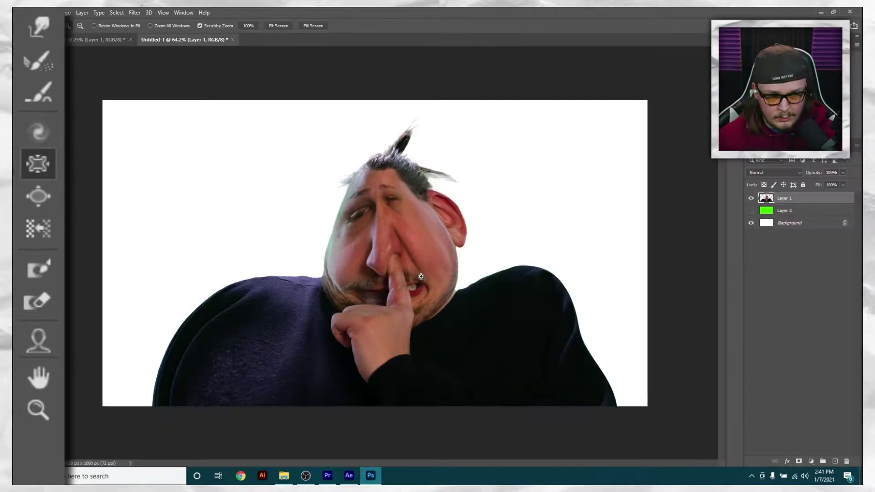
pyautogui.moveTo(434, 258); pyautogui.dragTo(434, 258)
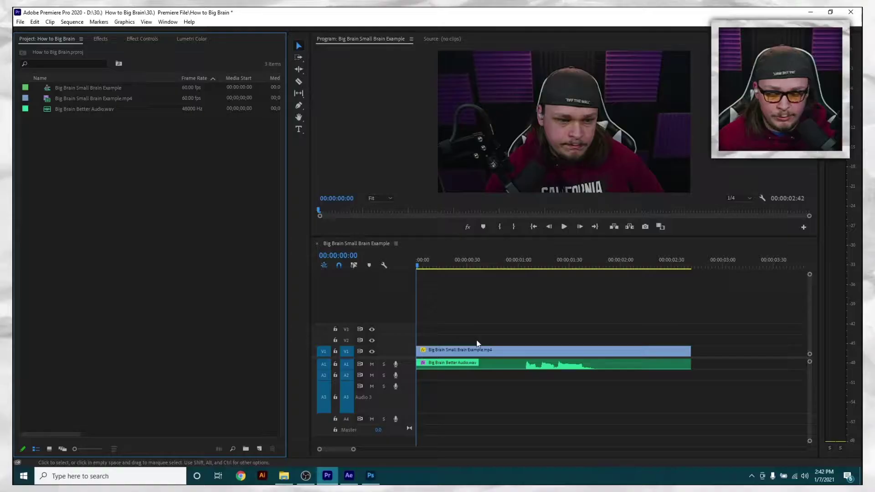
# Step: In Premiere Pro, replace the video clip with an After Effects composition in a project named Big Brain
pyautogui.click(495, 314)
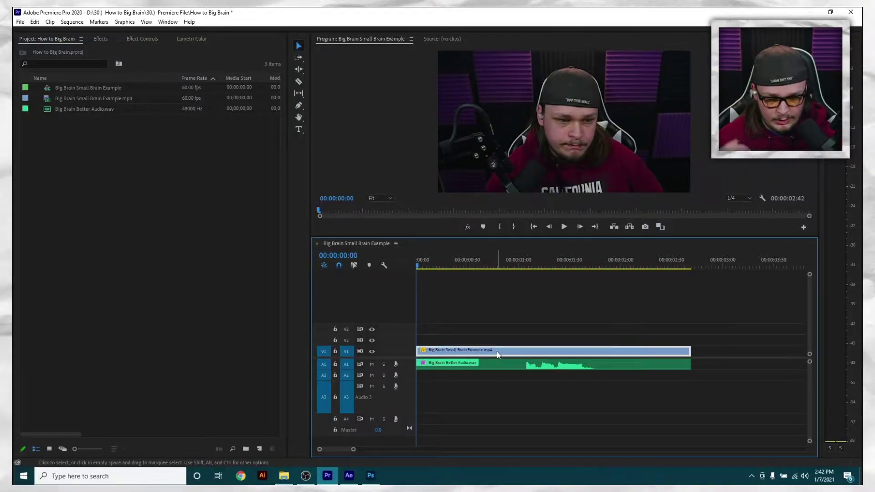
pyautogui.rightClick(498, 353)
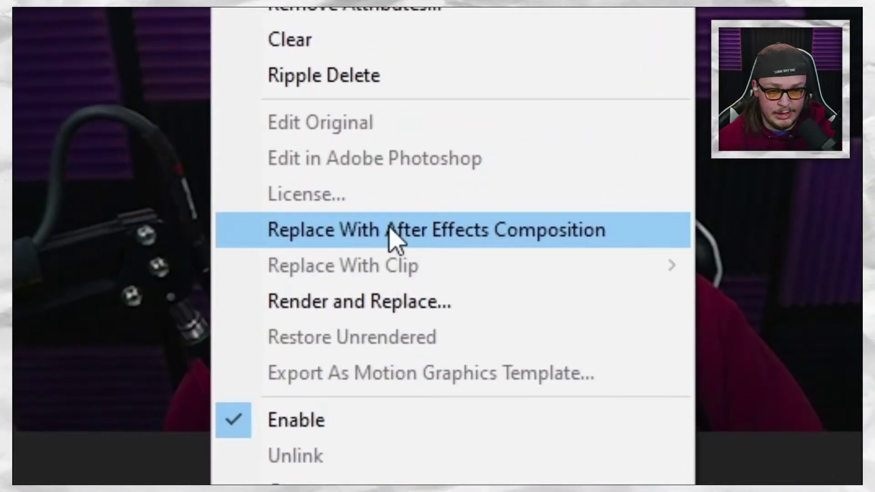
pyautogui.click(392, 237)
pyautogui.press('Return')
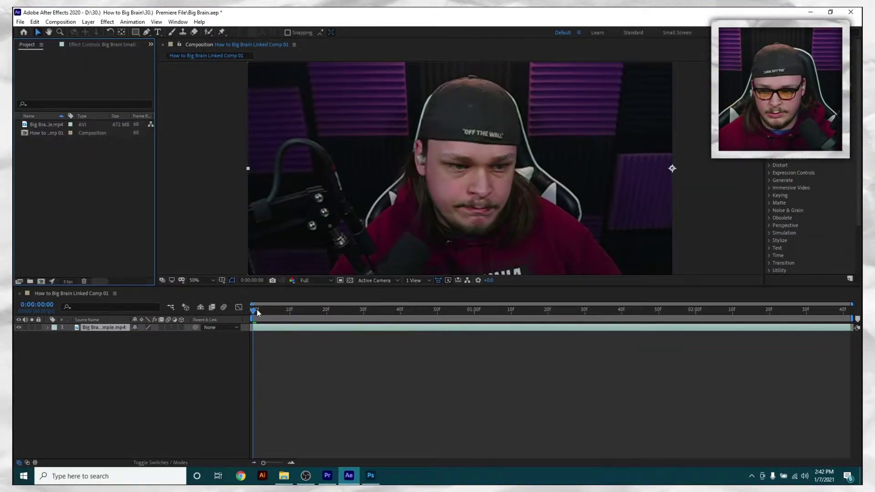
# Step: Find the Liquify effect and apply it to the Big Brain example video layer
pyautogui.click(321, 308)
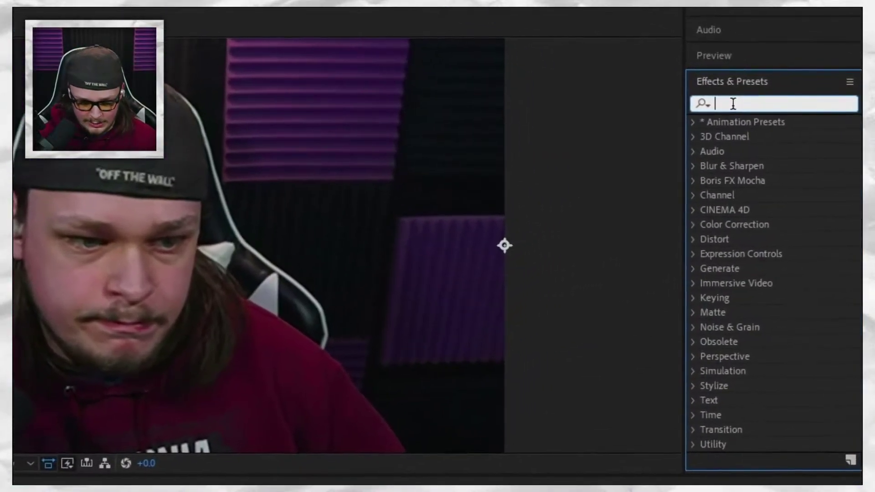
pyautogui.write('liq')
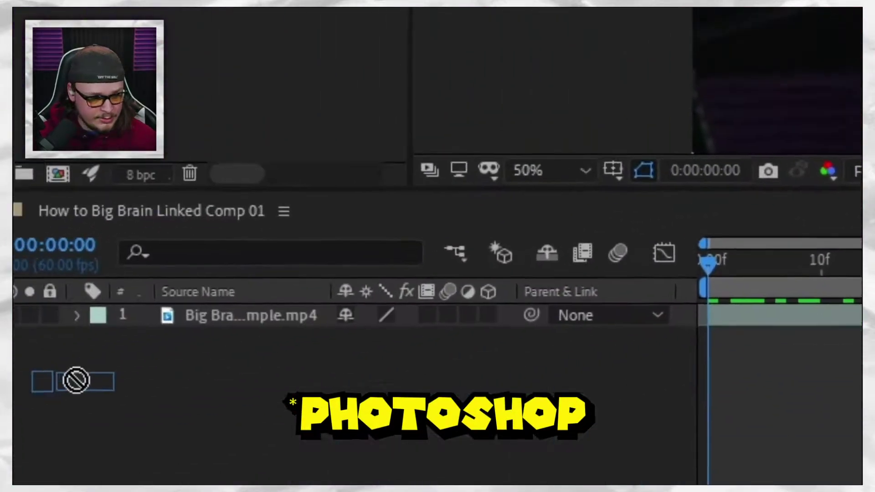
pyautogui.moveTo(75, 380); pyautogui.dragTo(285, 321)
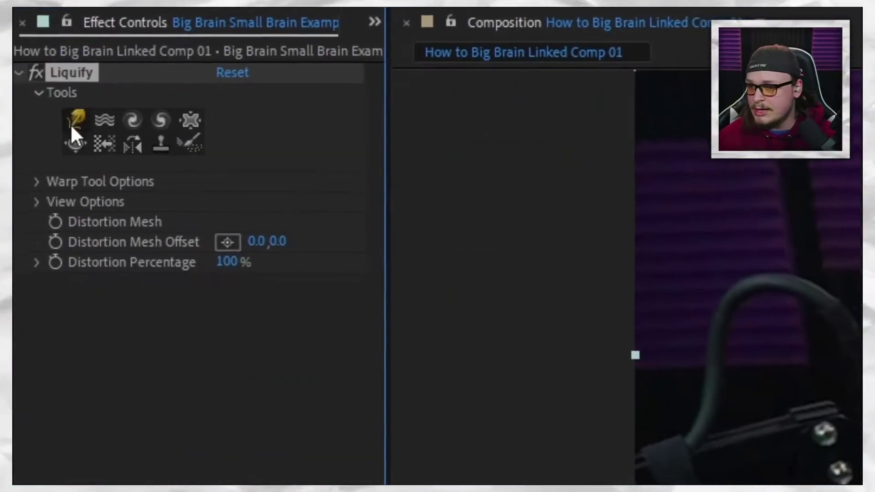
# Step: Select Liquify's Pucker tool and set its brush size to 207 and brush pressure to 100
pyautogui.click(77, 150)
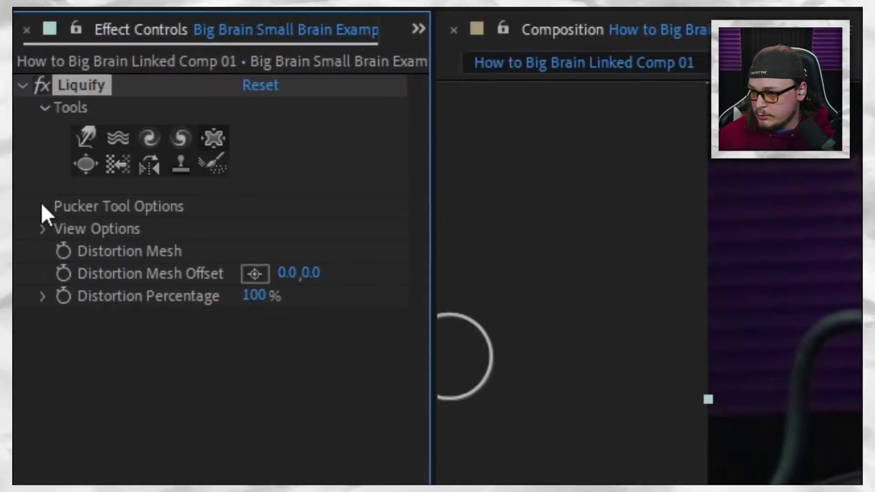
pyautogui.click(43, 205)
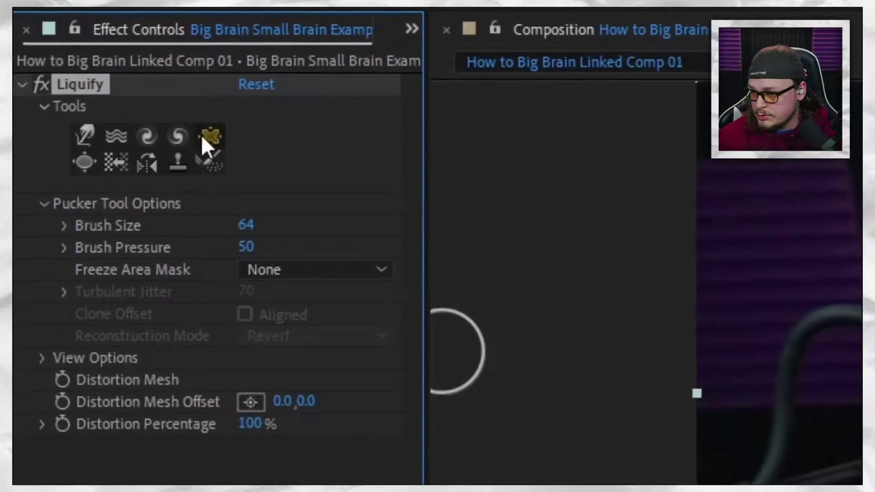
pyautogui.moveTo(248, 226)
pyautogui.mouseDown()
pyautogui.moveTo(388, 221)
pyautogui.moveTo(381, 215)
pyautogui.mouseUp()
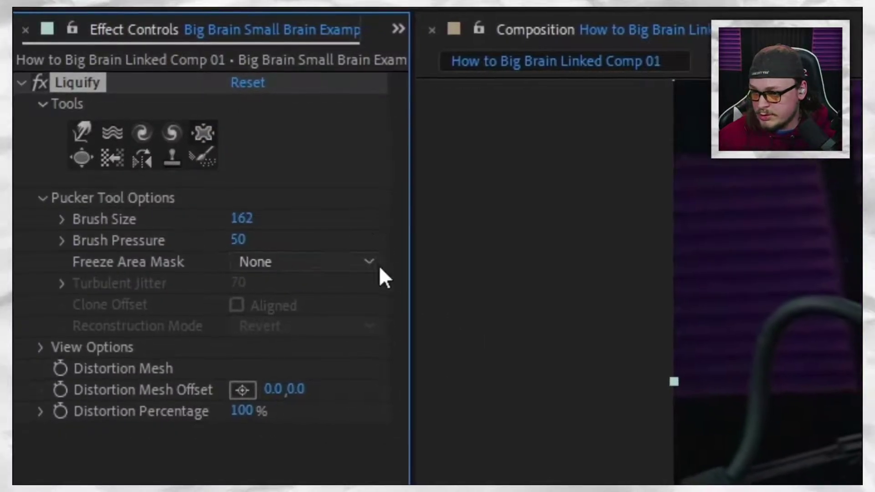
pyautogui.moveTo(262, 241); pyautogui.dragTo(397, 229)
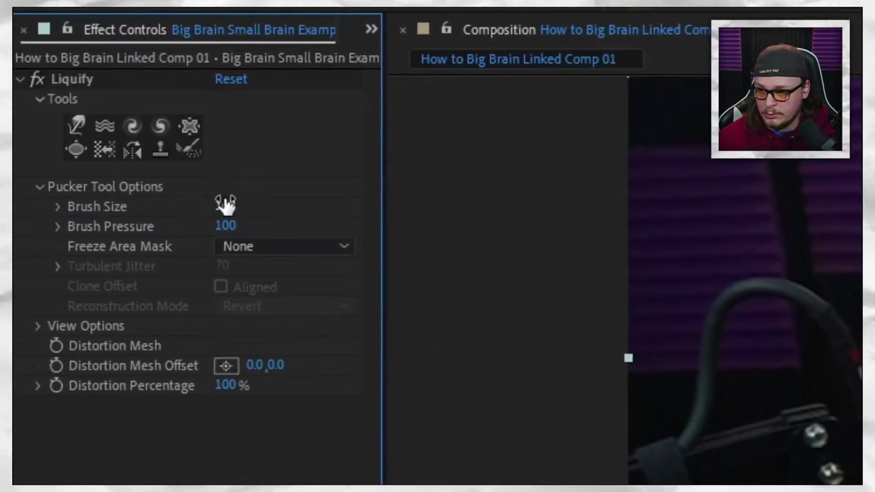
pyautogui.moveTo(223, 200); pyautogui.dragTo(264, 191)
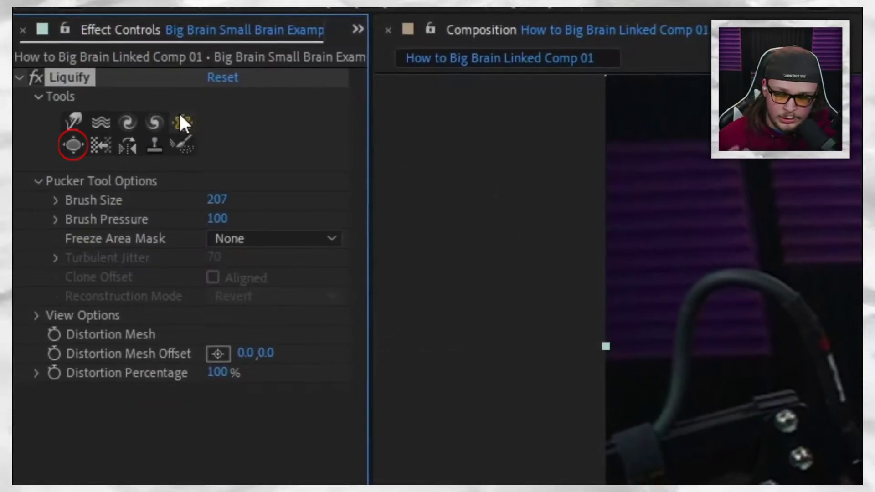
pyautogui.click(182, 121)
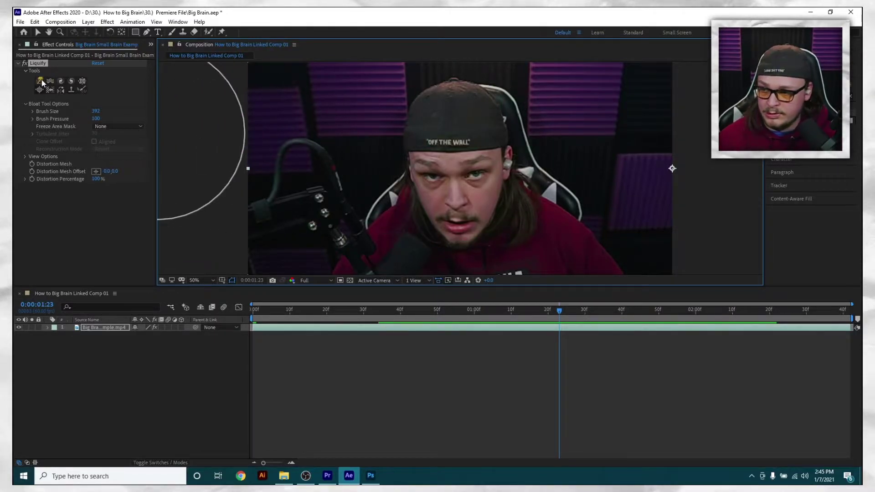
# Step: Try enlarging the head at 0:00:01:23 with the Bloat tool at brush size 392, and reshape the face
pyautogui.click(62, 90)
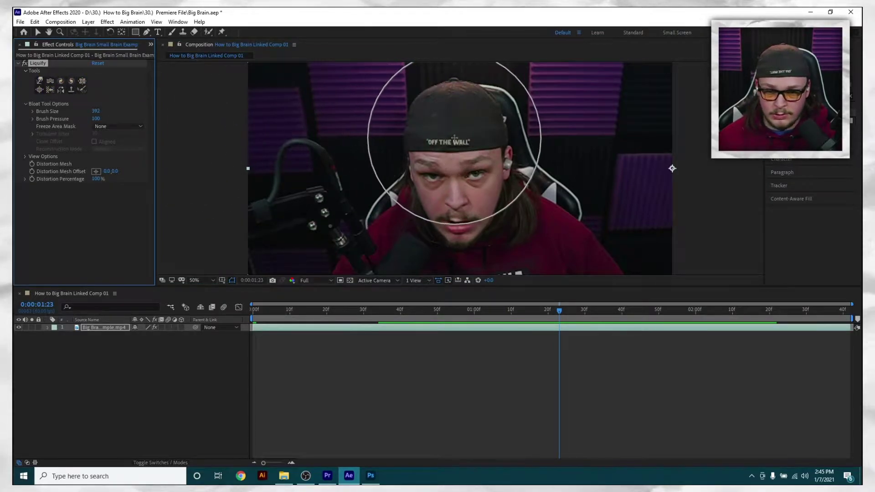
pyautogui.moveTo(455, 138); pyautogui.dragTo(454, 138)
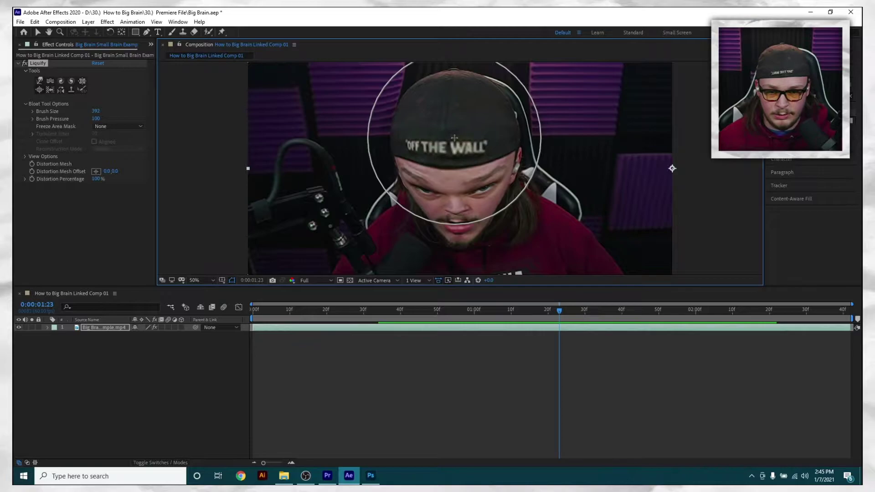
pyautogui.moveTo(457, 191)
pyautogui.mouseDown()
pyautogui.moveTo(477, 193)
pyautogui.moveTo(456, 214)
pyautogui.moveTo(506, 193)
pyautogui.mouseUp()
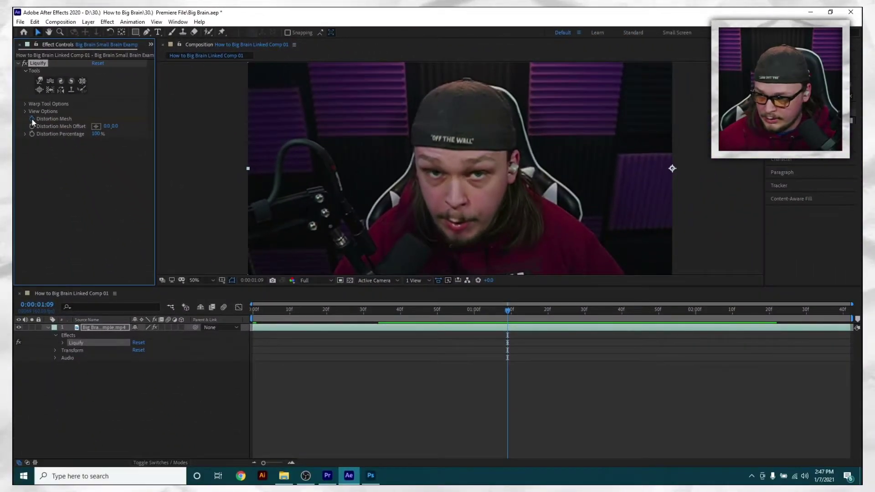
# Step: Reveal the Liquify properties, move the current time to 0:00:01:20, and set the Bloat tool's brush size to 312
pyautogui.click(62, 343)
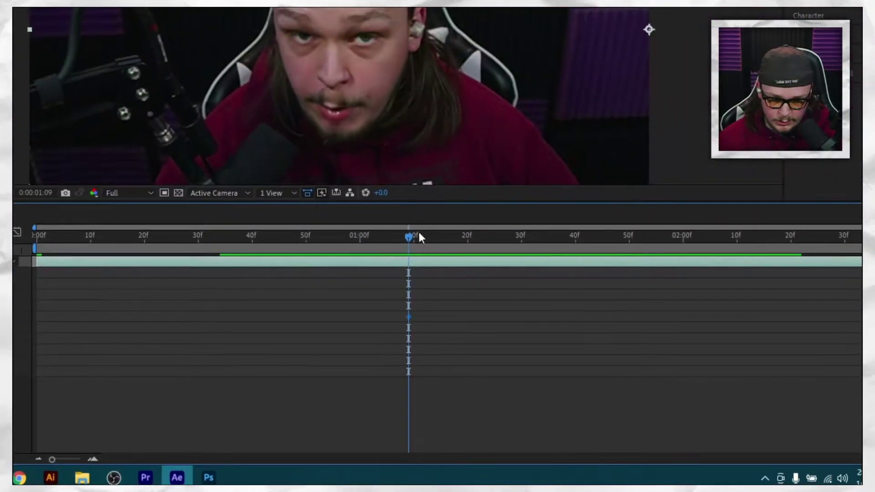
pyautogui.moveTo(466, 231); pyautogui.dragTo(524, 240)
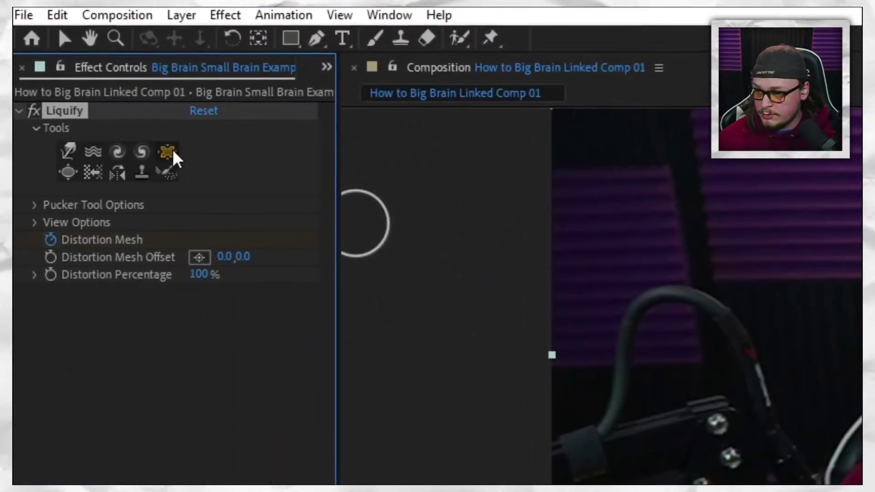
pyautogui.click(69, 174)
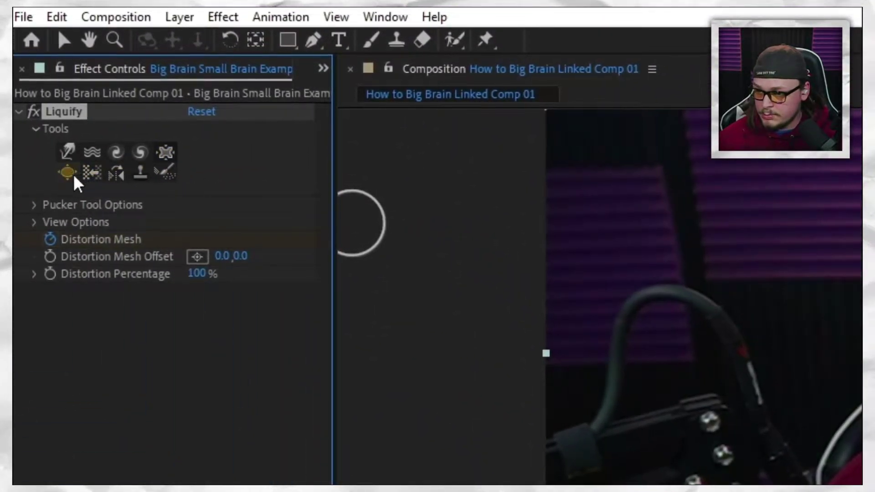
pyautogui.click(34, 204)
pyautogui.moveTo(188, 221); pyautogui.dragTo(191, 221)
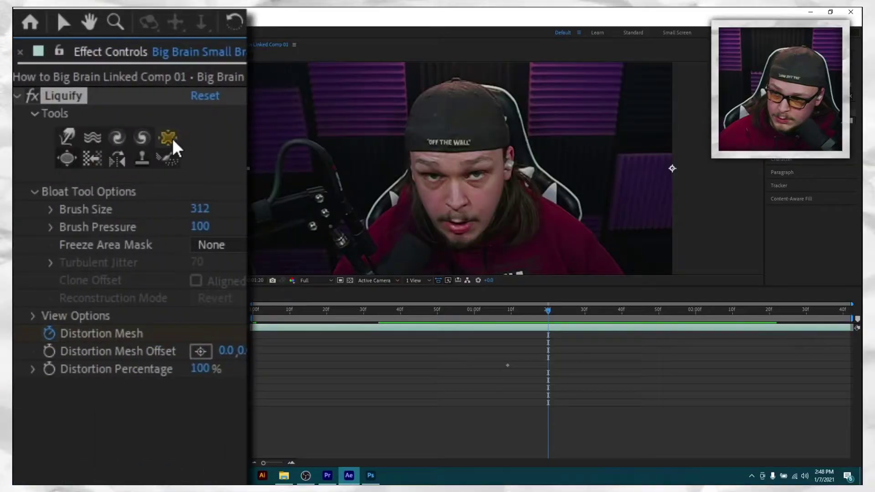
# Step: Try shrinking the head at 0:00:01:20 with the Pucker tool at brush size 312
pyautogui.click(172, 139)
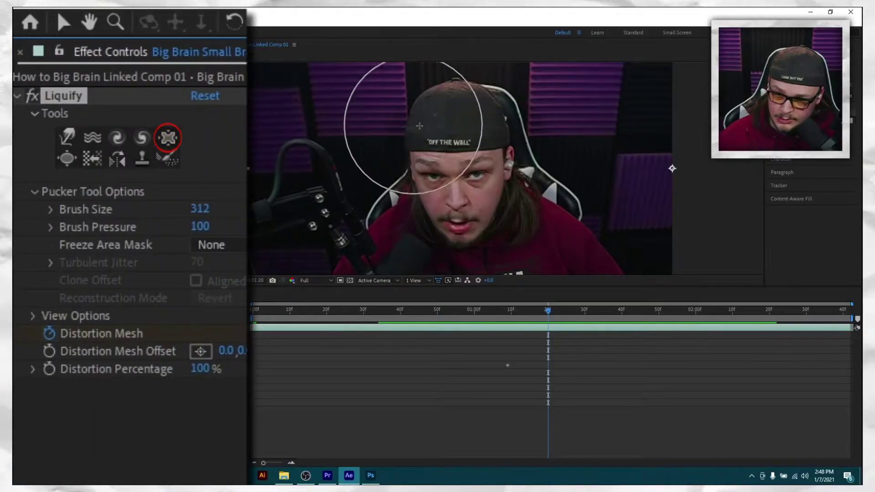
pyautogui.moveTo(458, 137); pyautogui.dragTo(455, 138)
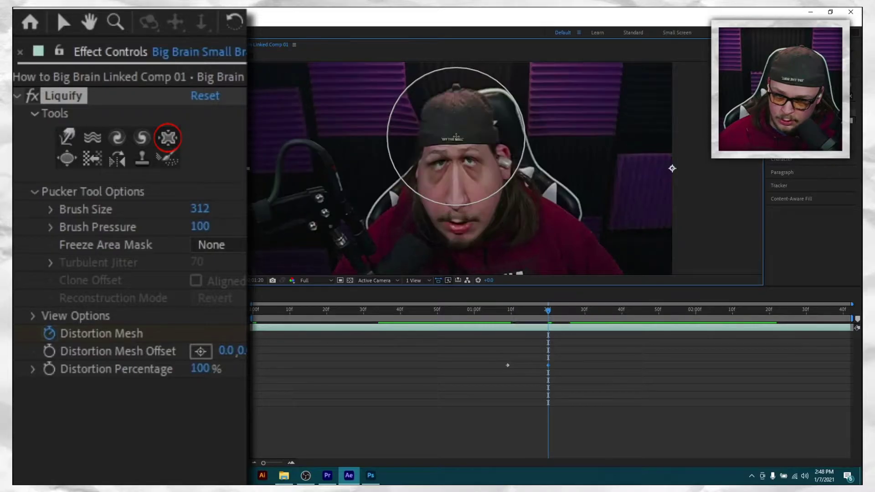
# Step: Enlarge the head at 0:00:01:20 with the Bloat tool at brush size 342, and shrink the lower face with the Pucker tool
pyautogui.click(68, 158)
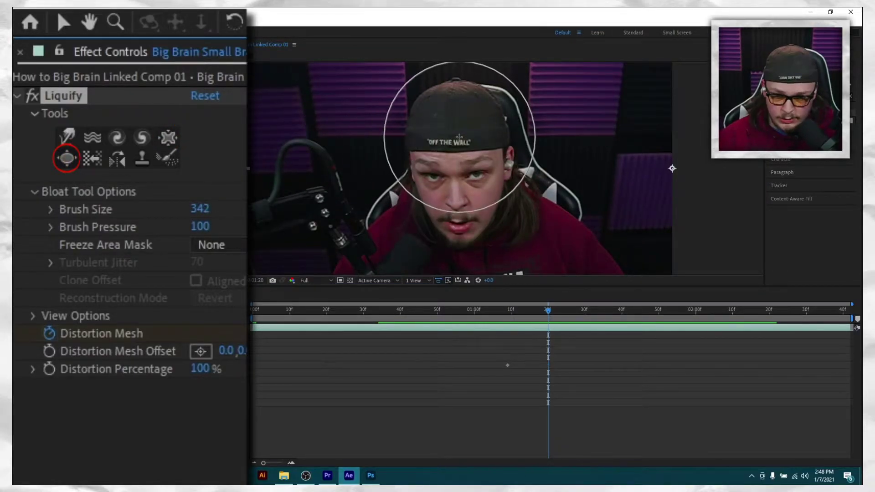
pyautogui.moveTo(458, 135); pyautogui.dragTo(457, 133)
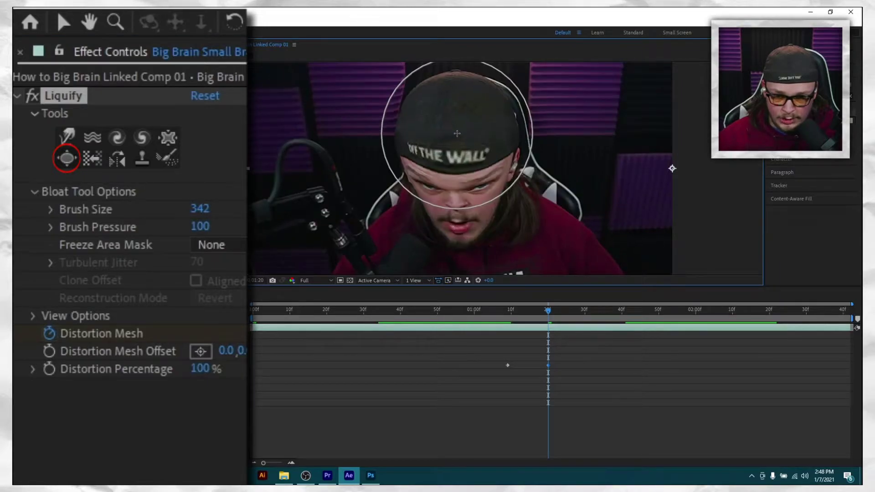
pyautogui.hotkey('ctrl', 'z')
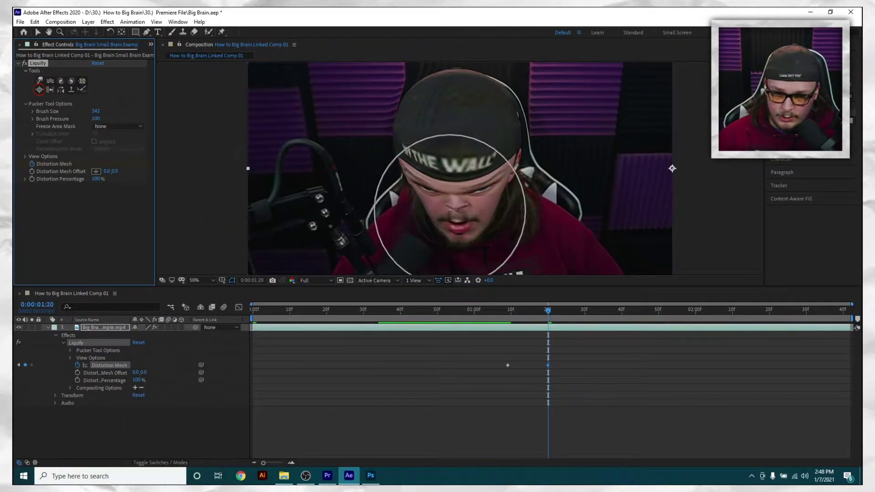
pyautogui.moveTo(455, 213); pyautogui.dragTo(533, 193)
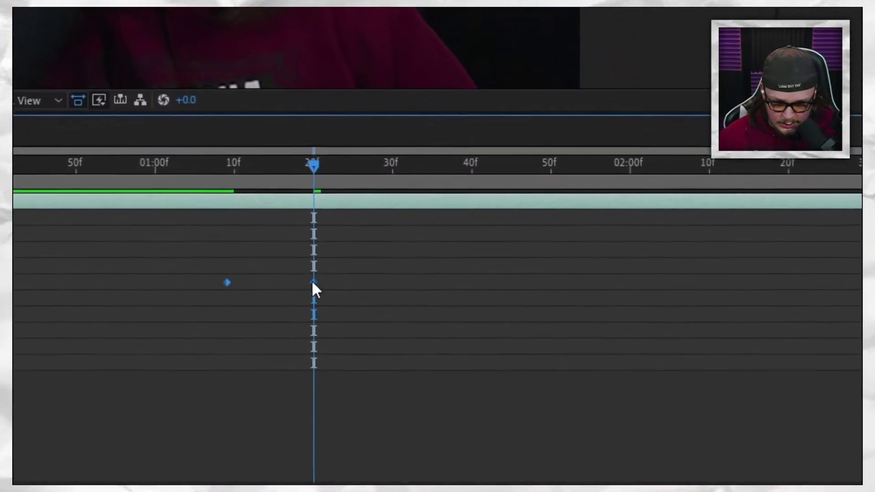
# Step: Apply Easy Ease to both Distortion Mesh keyframes
pyautogui.rightClick(547, 365)
pyautogui.moveTo(420, 269)
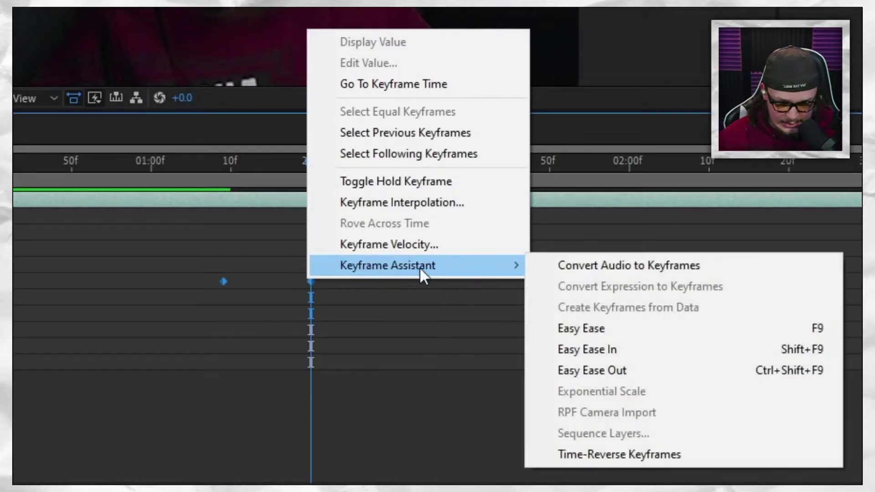
pyautogui.click(582, 328)
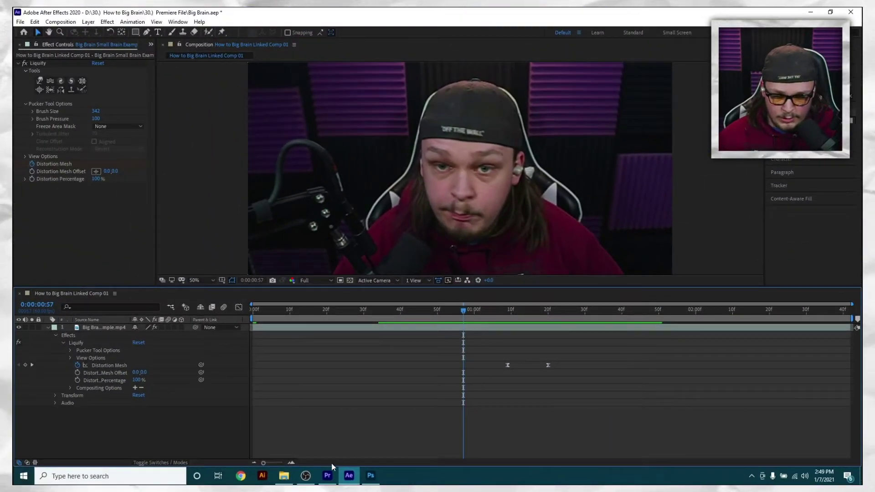
# Step: Switch to Premiere Pro and play the linked composition to review the head distortion
pyautogui.click(327, 475)
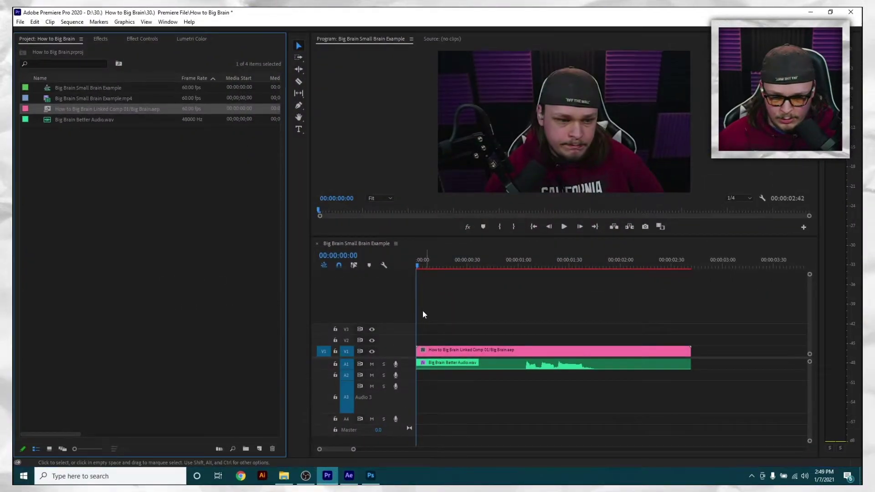
pyautogui.moveTo(437, 260); pyautogui.dragTo(600, 260)
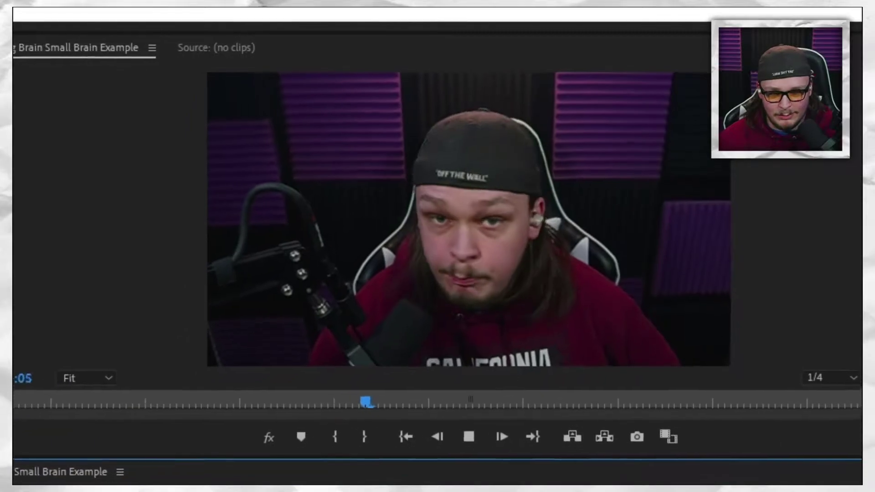
pyautogui.click(260, 470)
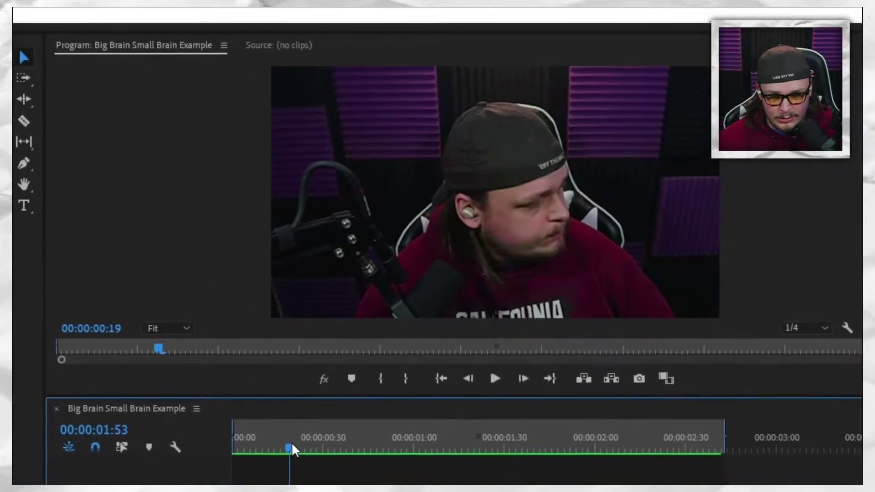
pyautogui.press('space')
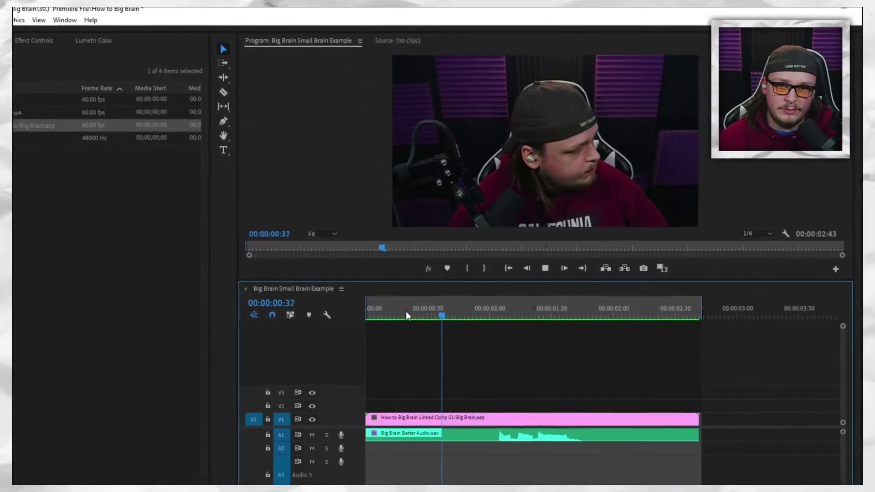
pyautogui.click(445, 276)
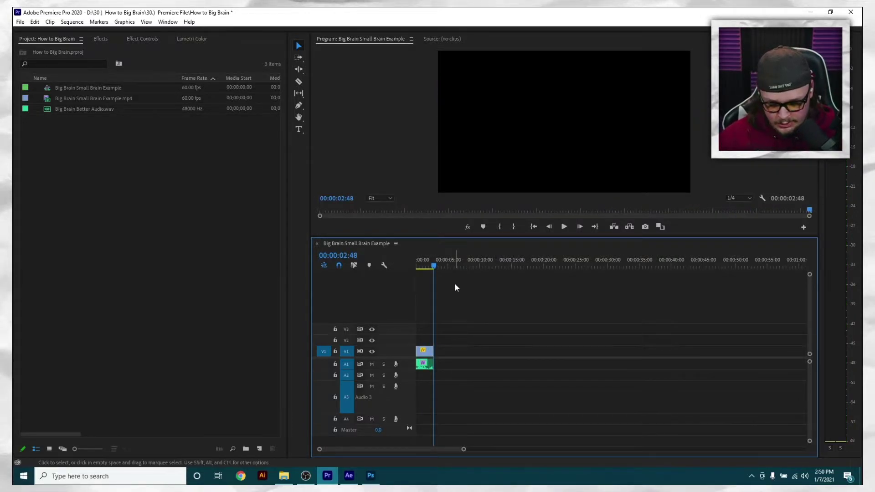
# Step: Preview the new clip to 00:00:00:53, and replace its video and audio clips with an After Effects composition
pyautogui.press('=')
pyautogui.press('=')
pyautogui.press('space')
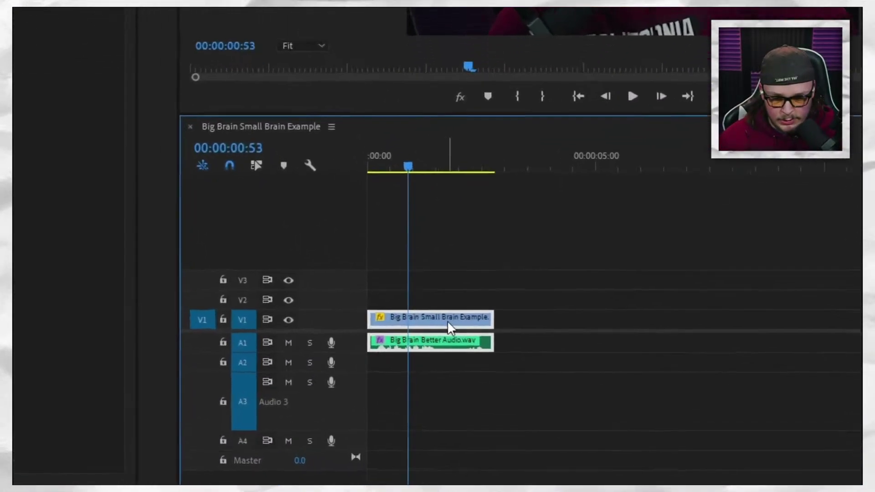
pyautogui.rightClick(381, 458)
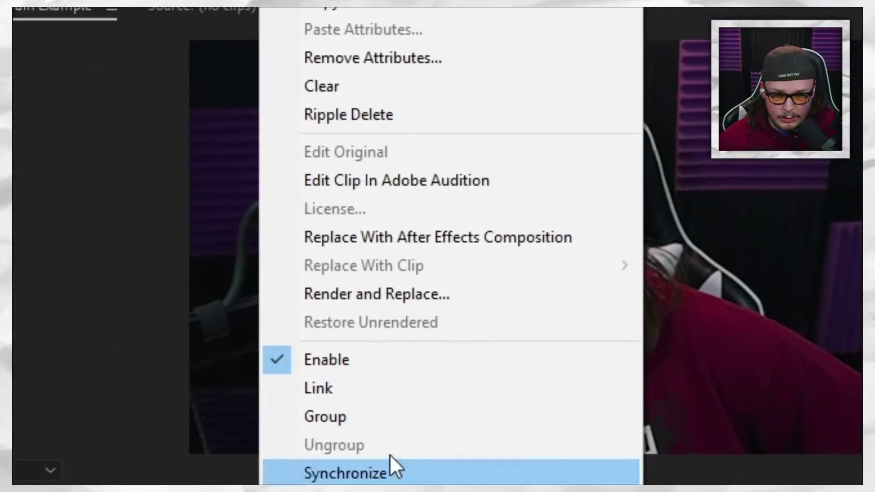
pyautogui.click(414, 237)
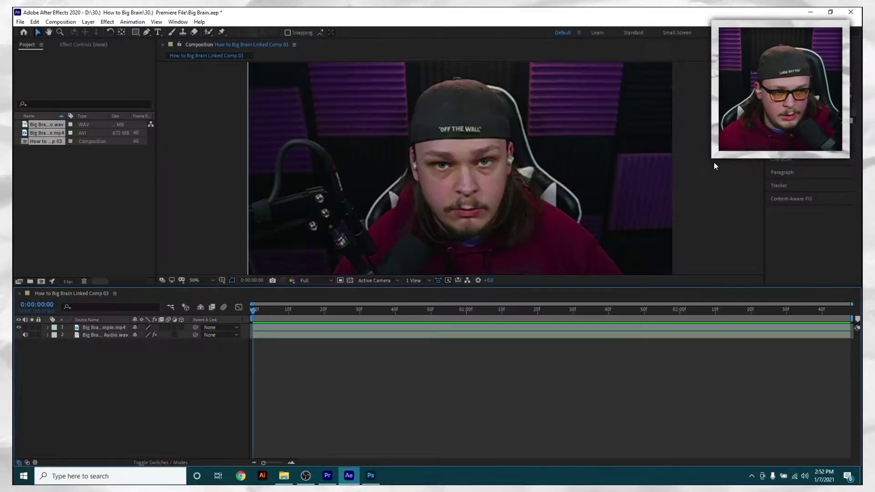
# Step: Apply Liquify to the video layer in the new composition and start Distortion Mesh keyframing at 0:00:00:53
pyautogui.click(125, 327)
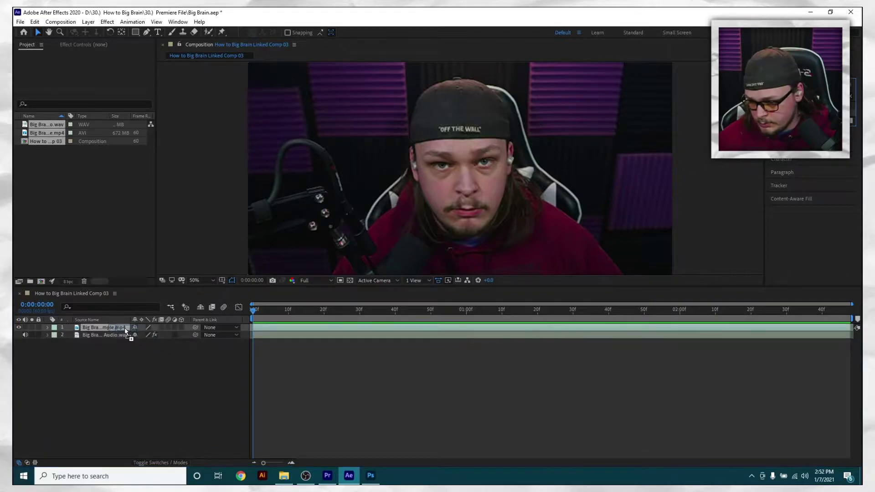
pyautogui.hotkey('ctrl', 'alt', 'shift', 'e')
pyautogui.press('space')
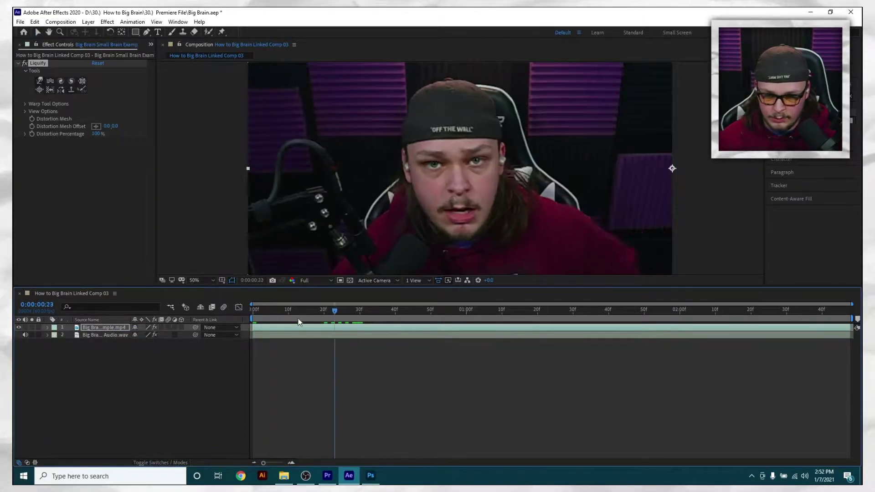
pyautogui.hotkey('ctrl', '`')
pyautogui.click(32, 119)
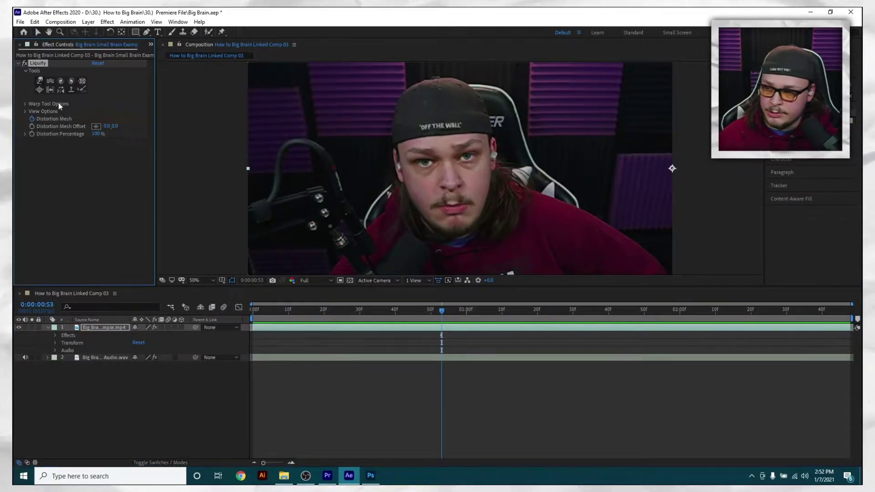
# Step: Shrink the forehead with the Pucker tool and enlarge the mouth at 0:00:01:24 with the Bloat tool, using brush size 292 and pressure 100
pyautogui.click(23, 104)
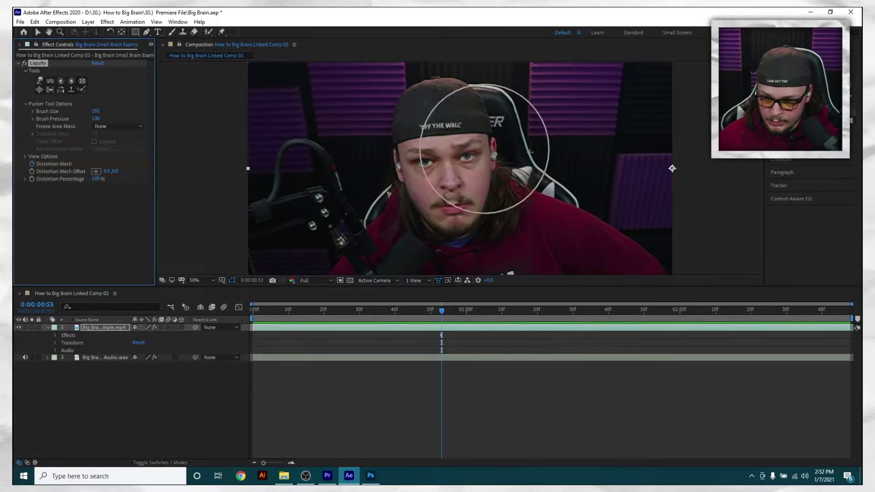
pyautogui.moveTo(441, 128); pyautogui.dragTo(440, 134)
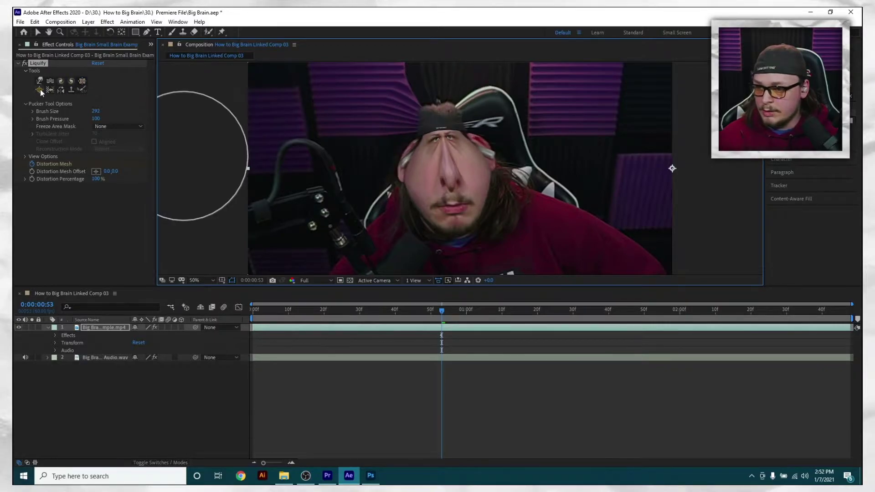
pyautogui.press('u')
pyautogui.press('space')
pyautogui.moveTo(453, 201); pyautogui.dragTo(452, 206)
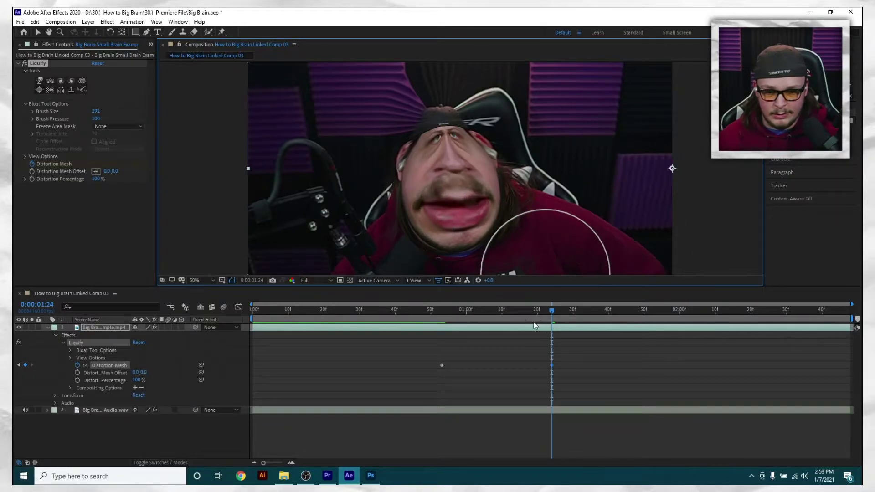
# Step: Apply Easy Ease to the two Distortion Mesh keyframes and preview the animation
pyautogui.click(441, 366)
pyautogui.press('v')
pyautogui.press('space')
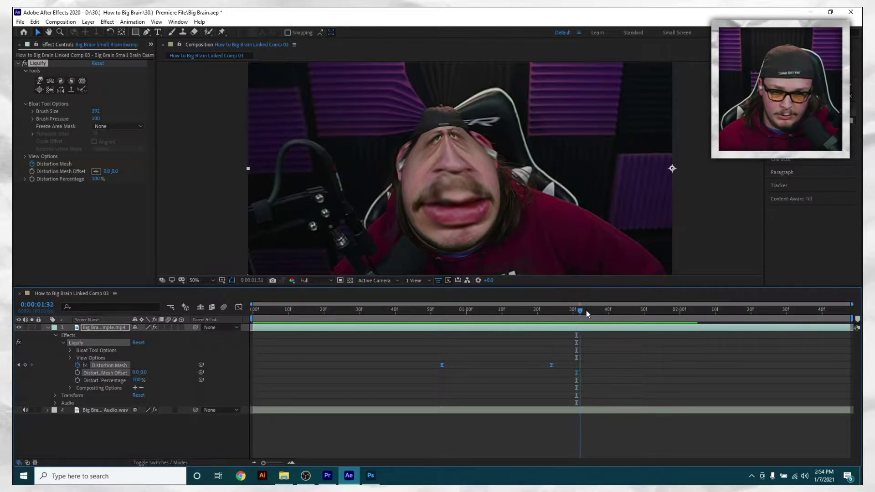
# Step: Keyframe Distortion Mesh Offset at 0:00:01:34 and 0:00:01:46 to follow the head movement, and continue past 0:00:02:00
pyautogui.moveTo(587, 313); pyautogui.dragTo(625, 312)
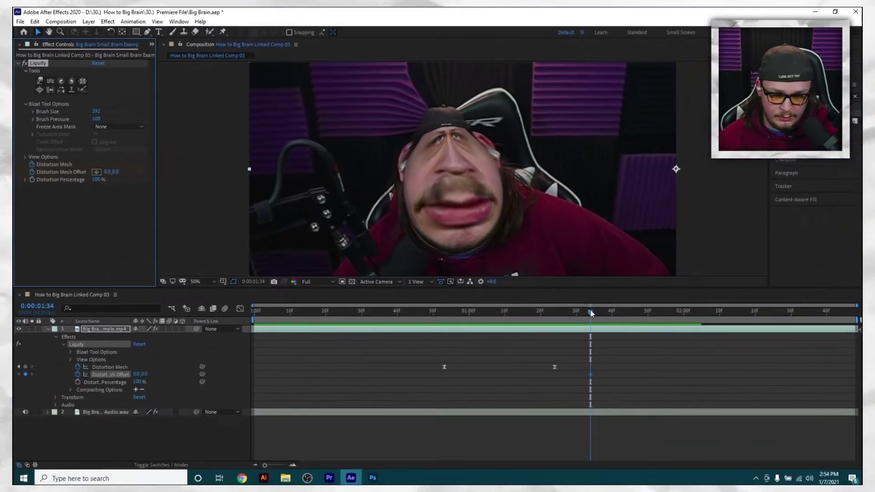
pyautogui.moveTo(591, 313); pyautogui.dragTo(627, 315)
pyautogui.click(95, 179)
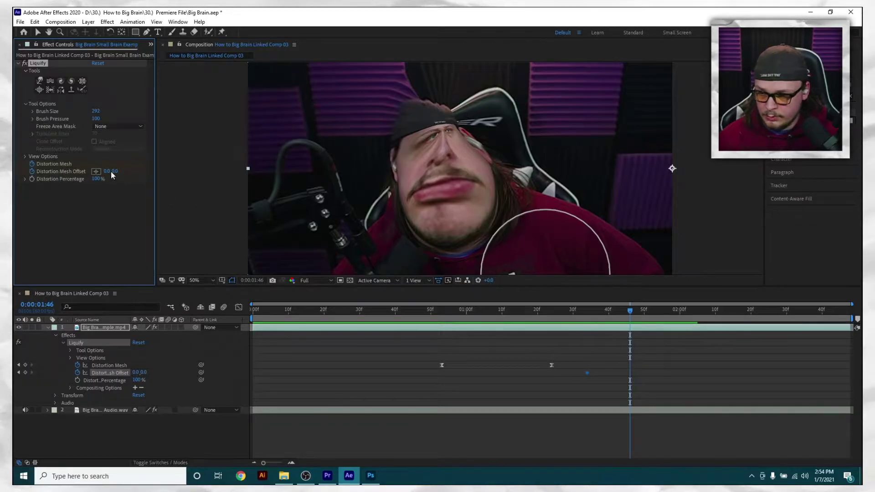
pyautogui.moveTo(107, 171); pyautogui.dragTo(94, 172)
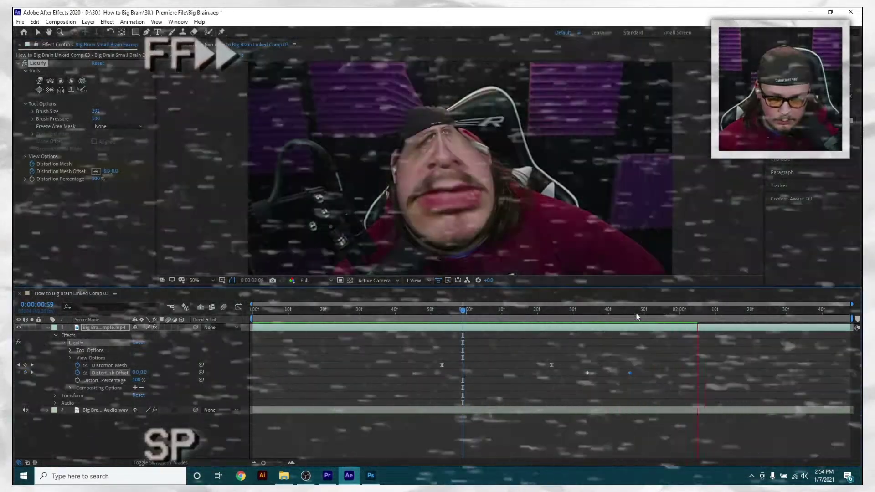
pyautogui.moveTo(636, 313); pyautogui.dragTo(705, 311)
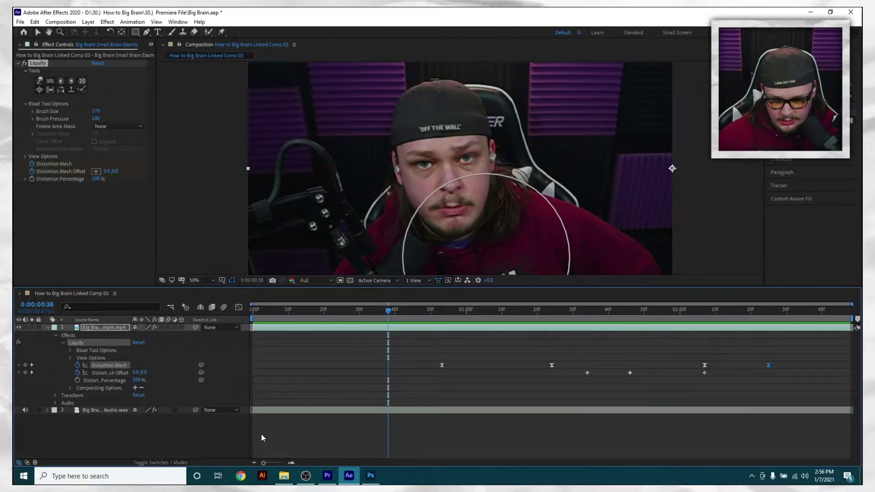
# Step: Switch to Premiere Pro and scrub through the linked composition to review the small brain effect
pyautogui.click(328, 477)
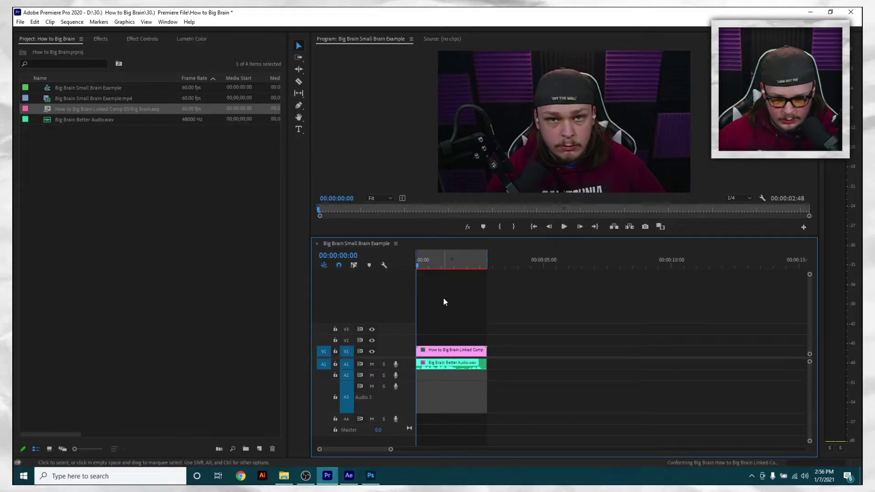
pyautogui.press('=')
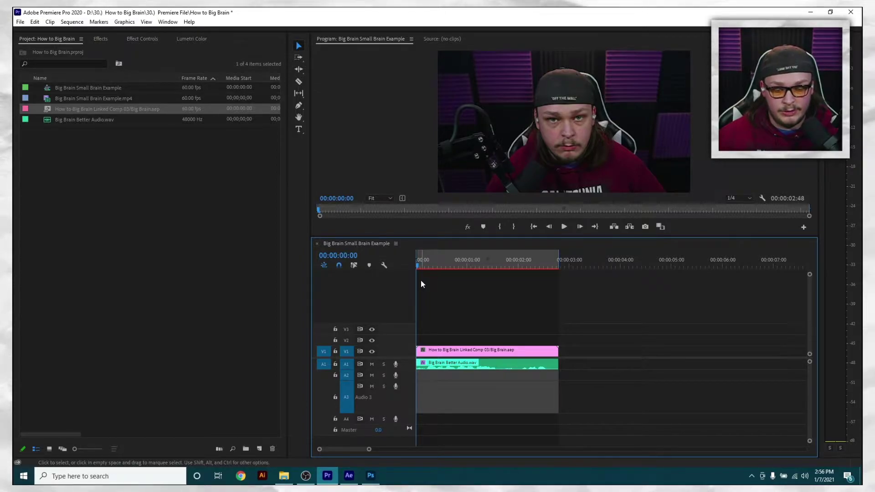
pyautogui.click(425, 264)
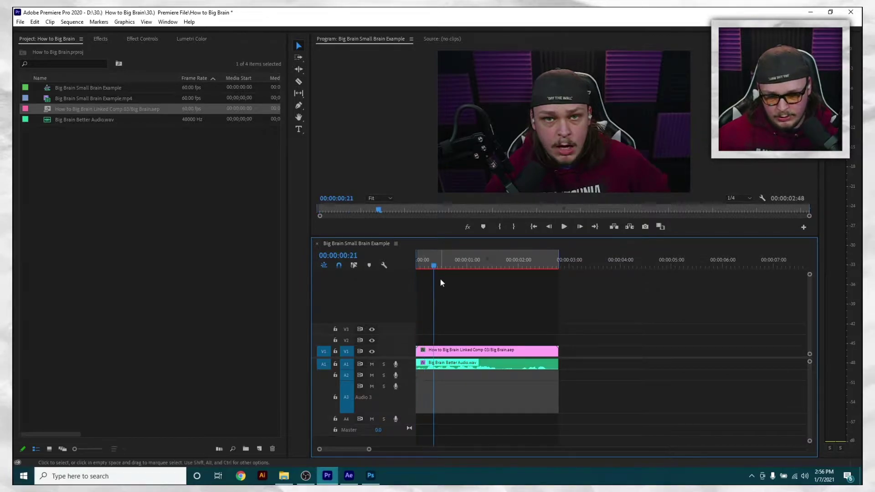
pyautogui.click(352, 480)
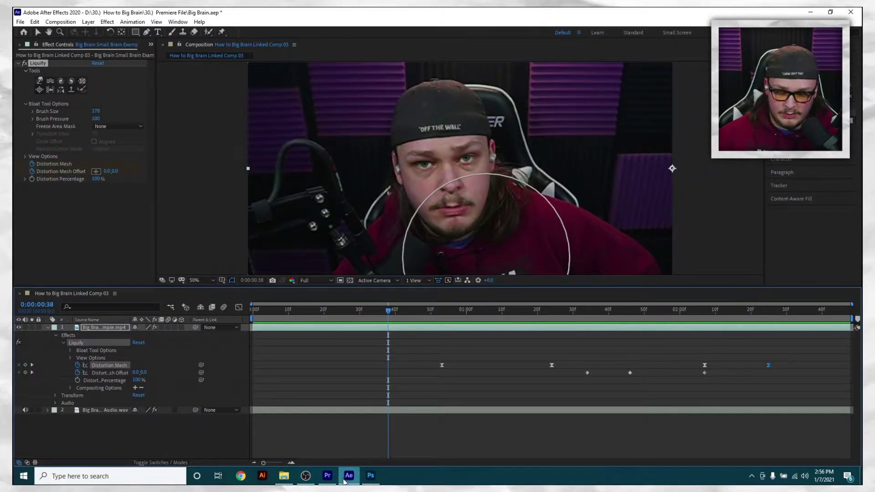
pyautogui.click(328, 477)
pyautogui.moveTo(445, 262); pyautogui.dragTo(452, 261)
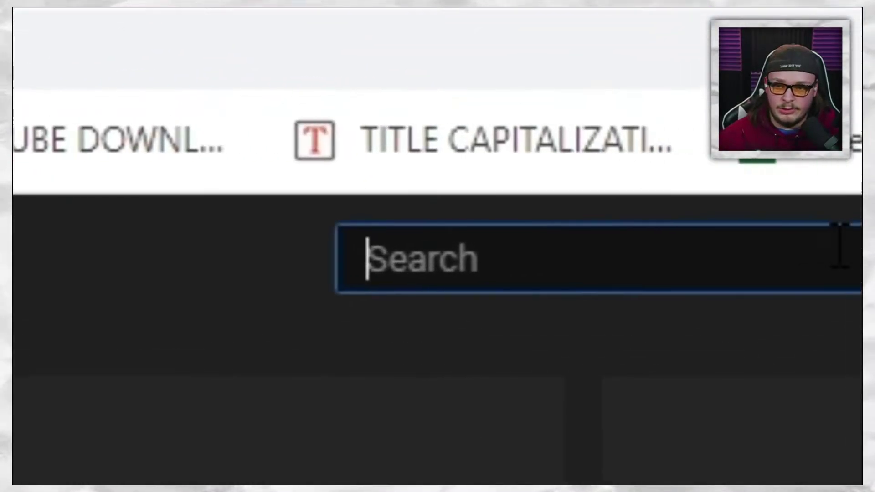
# Step: Search YouTube for "how to do the small brain effect" and look through the results
pyautogui.write('how to do t')
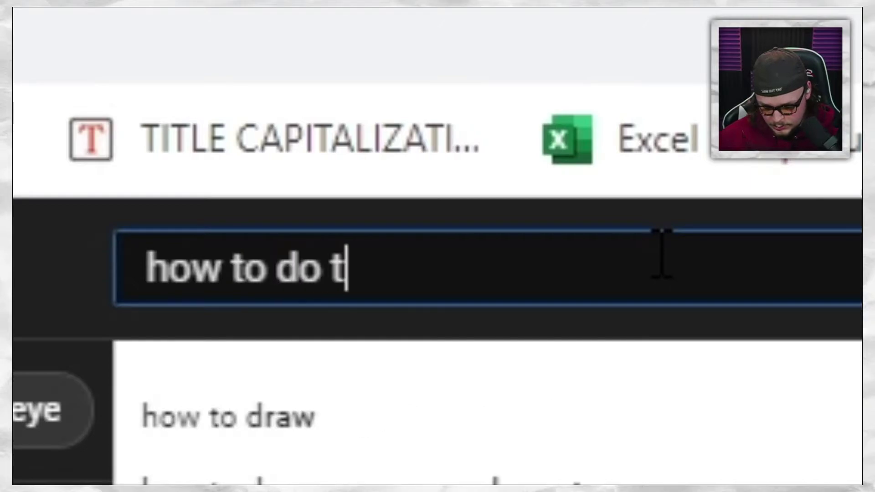
pyautogui.write('he small brain ef')
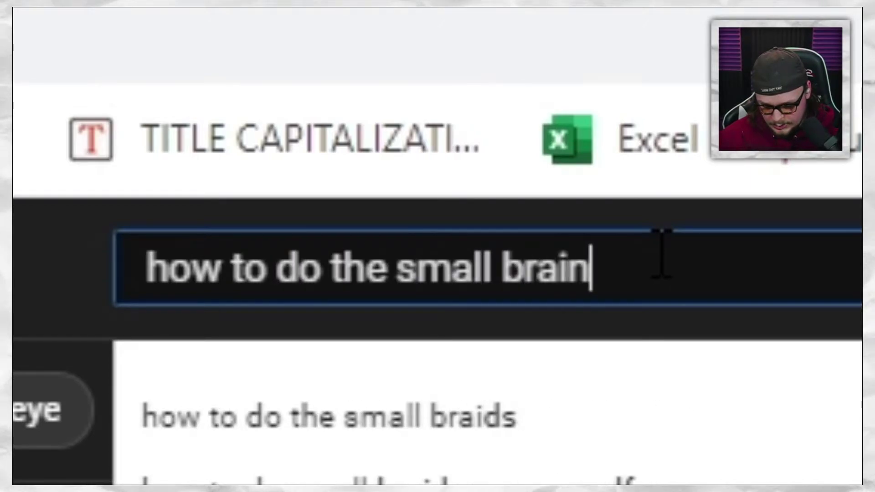
pyautogui.write('fect')
pyautogui.press('Return')
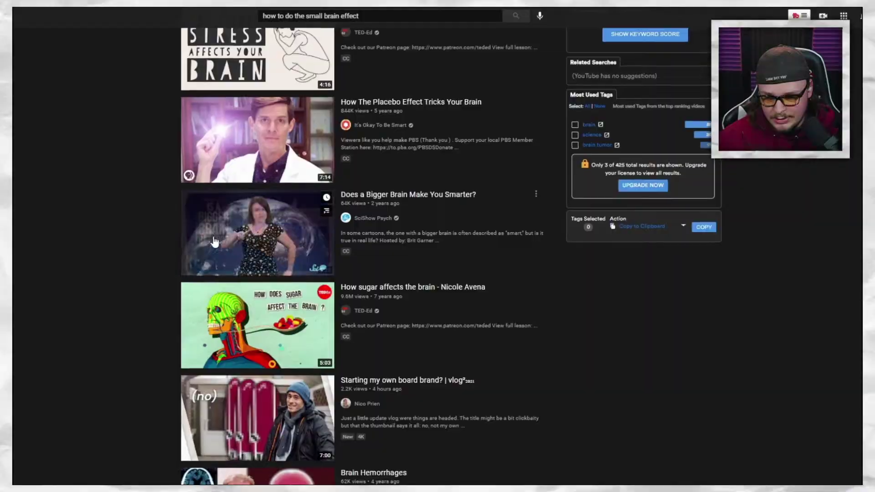
pyautogui.scroll(-3, 95, 223)
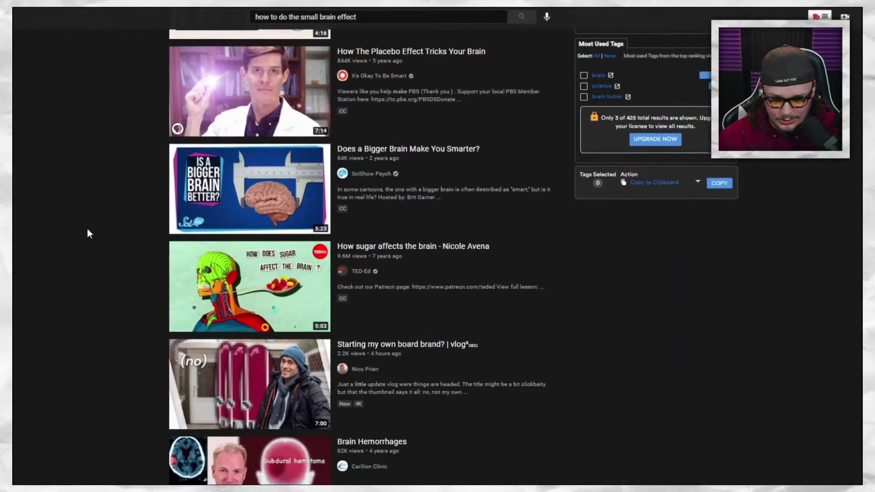
pyautogui.scroll(-4, 70, 243)
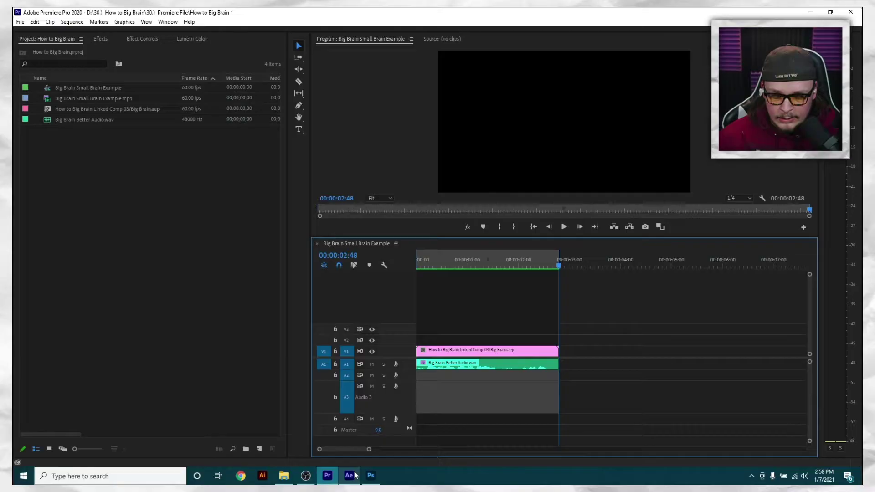
# Step: Switch to Premiere Pro and replace the arm-flexing example's video and audio clips with an After Effects composition
pyautogui.click(349, 476)
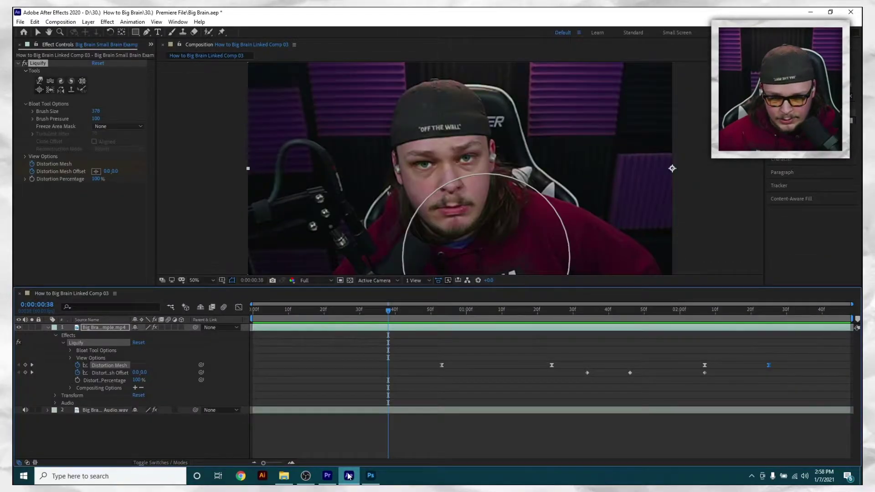
pyautogui.click(328, 476)
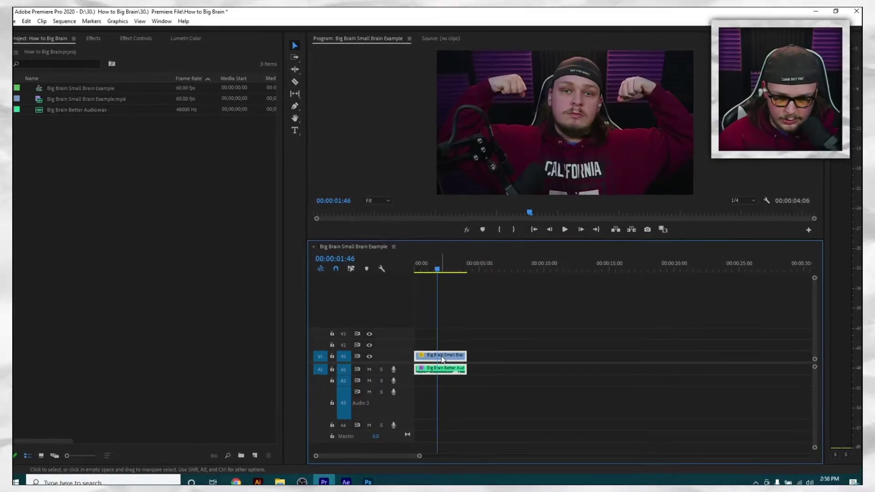
pyautogui.rightClick(446, 349)
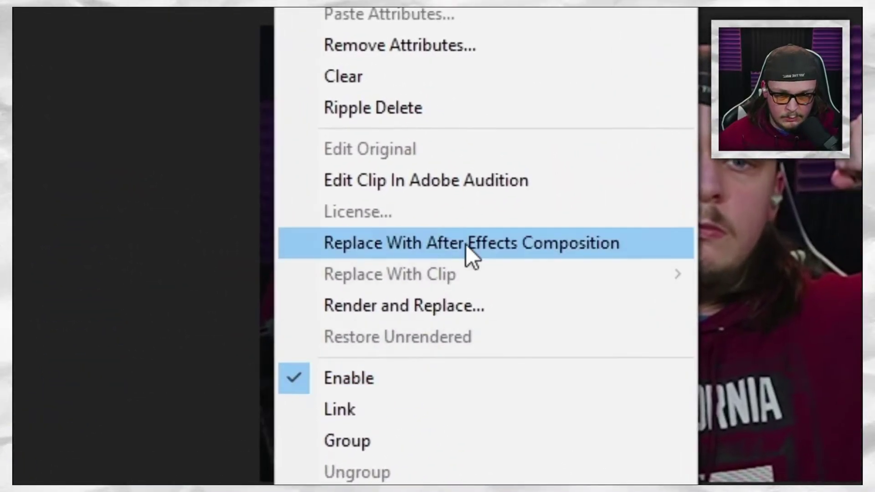
pyautogui.click(466, 244)
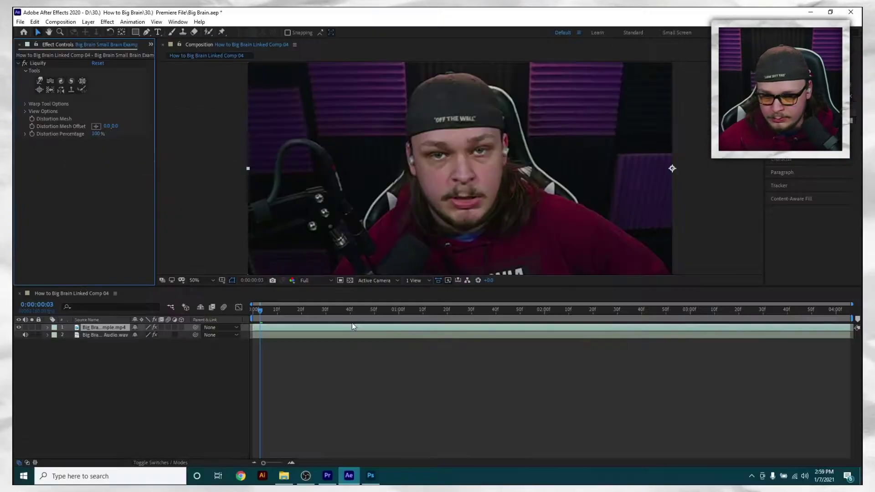
# Step: Start keyframing Liquify's Distortion Mesh and Distortion Mesh Offset at 0:00:01:24 and move to 0:00:01:43
pyautogui.click(493, 313)
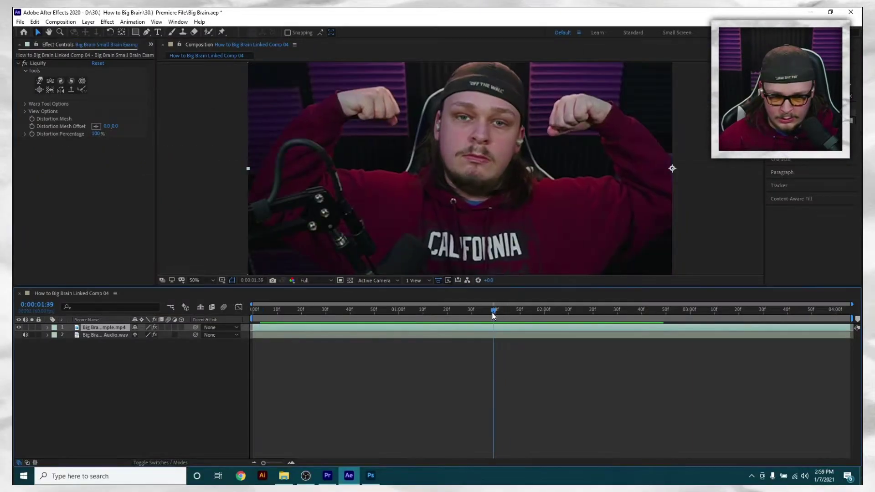
pyautogui.click(32, 118)
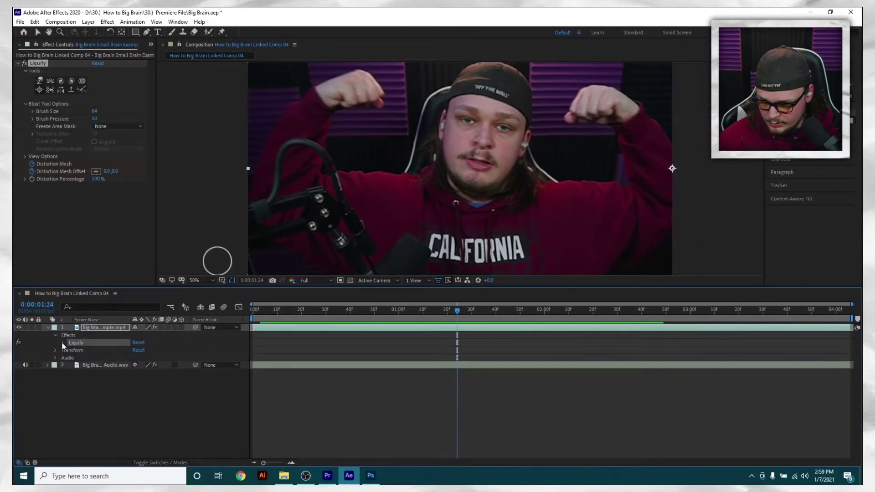
pyautogui.click(63, 343)
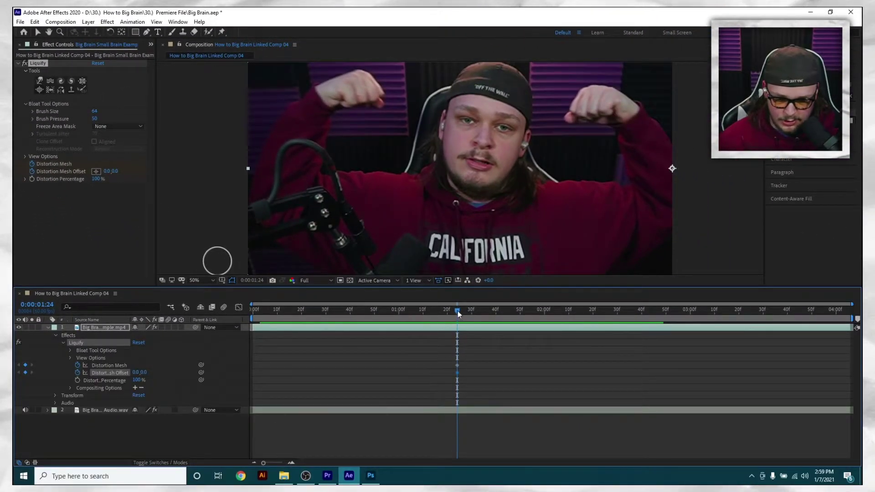
pyautogui.moveTo(458, 310); pyautogui.dragTo(499, 318)
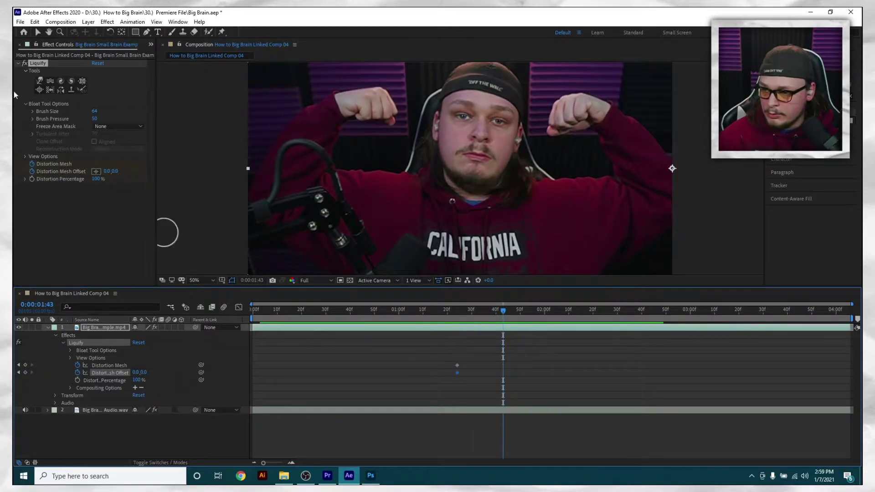
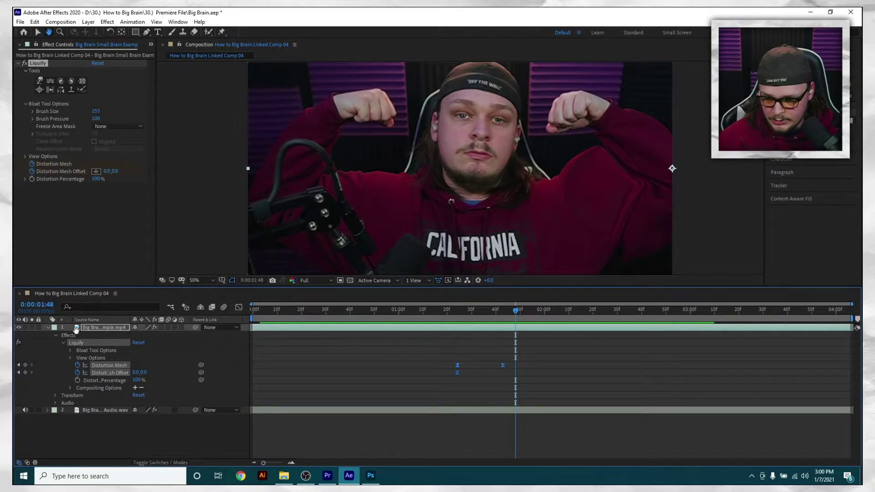
# Step: Pre-compose the video and audio layers together as Pre-comp 1, moving all attributes into the new composition
pyautogui.click(48, 327)
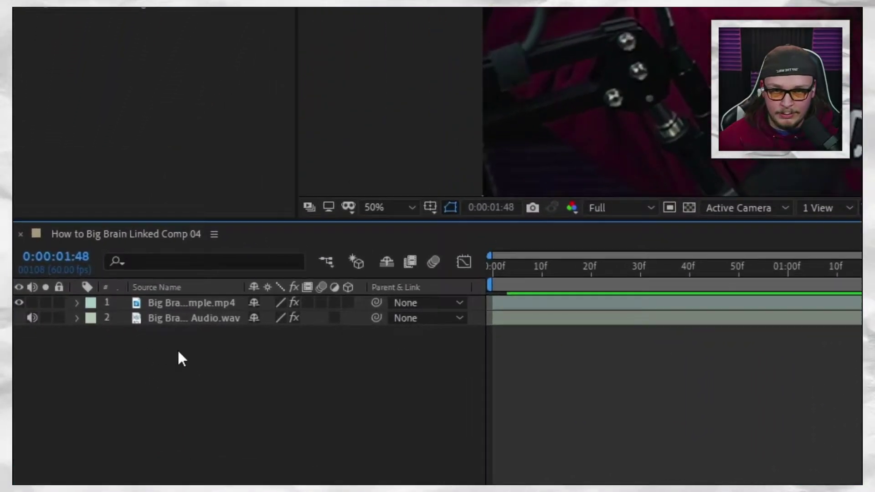
pyautogui.click(177, 318)
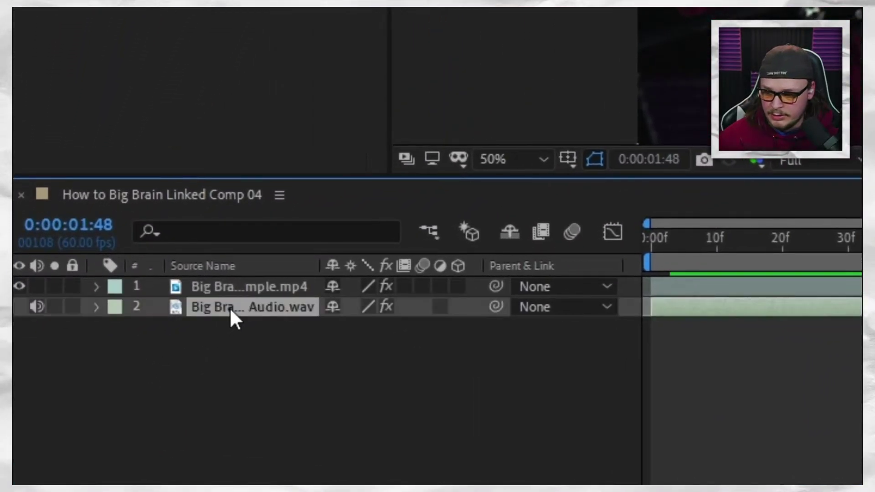
pyautogui.keyDown('shift'); pyautogui.click(188, 304); pyautogui.keyUp('shift')
pyautogui.rightClick(190, 303)
pyautogui.click(360, 157)
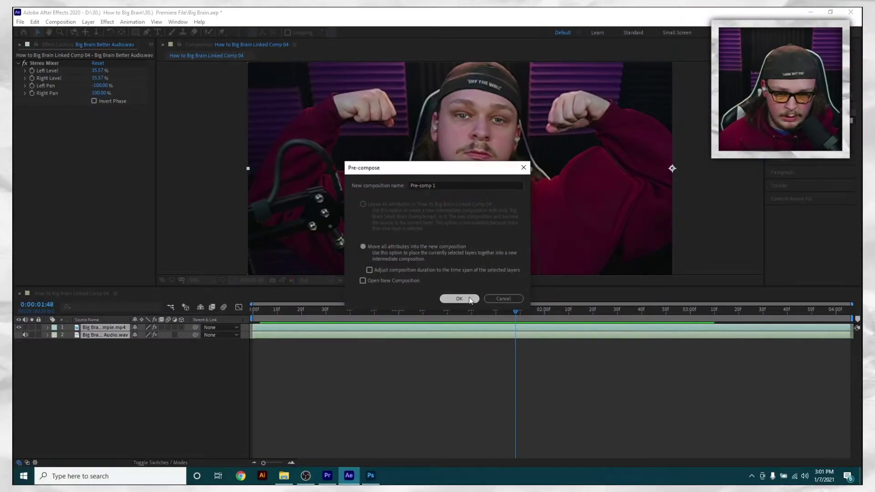
pyautogui.click(470, 300)
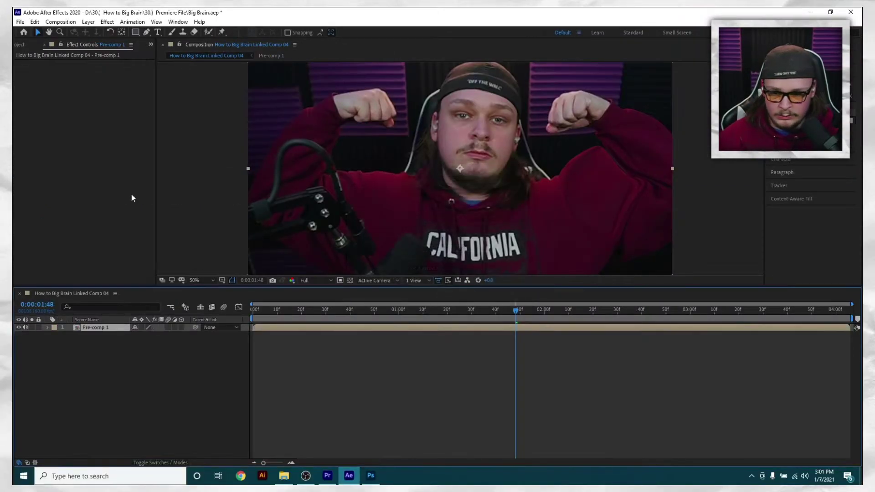
# Step: Show the project items and scrub through the pre-composed flexing clip up to about 0:00:01:44
pyautogui.click(21, 45)
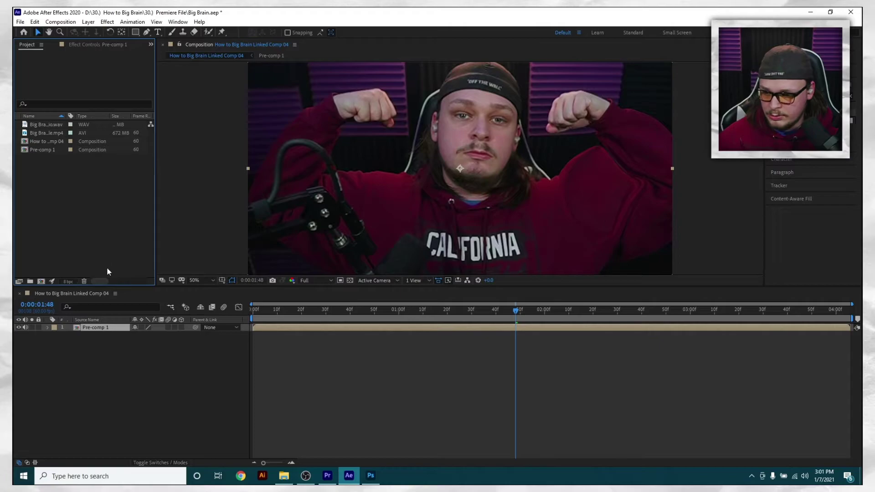
pyautogui.click(97, 335)
pyautogui.moveTo(333, 312); pyautogui.dragTo(507, 314)
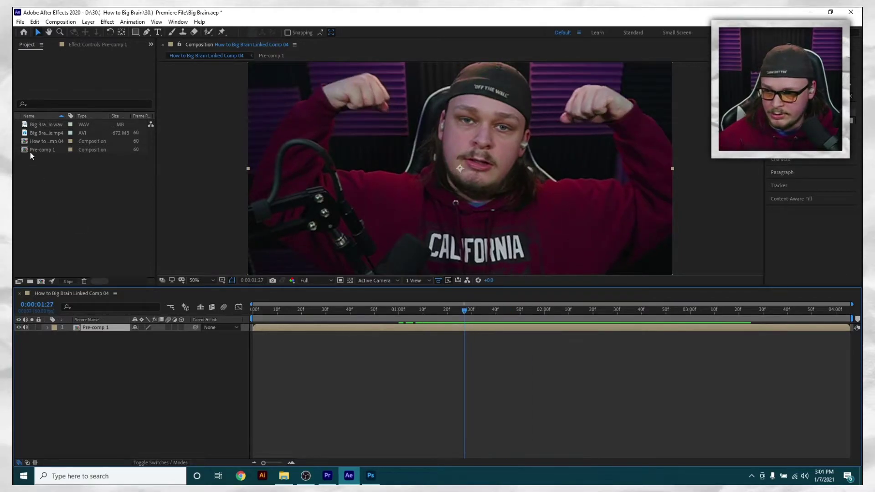
pyautogui.click(34, 149)
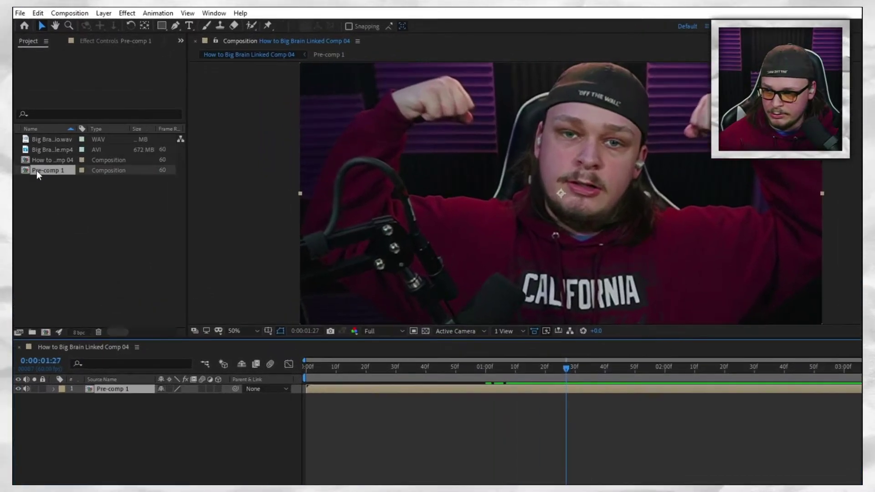
pyautogui.click(45, 132)
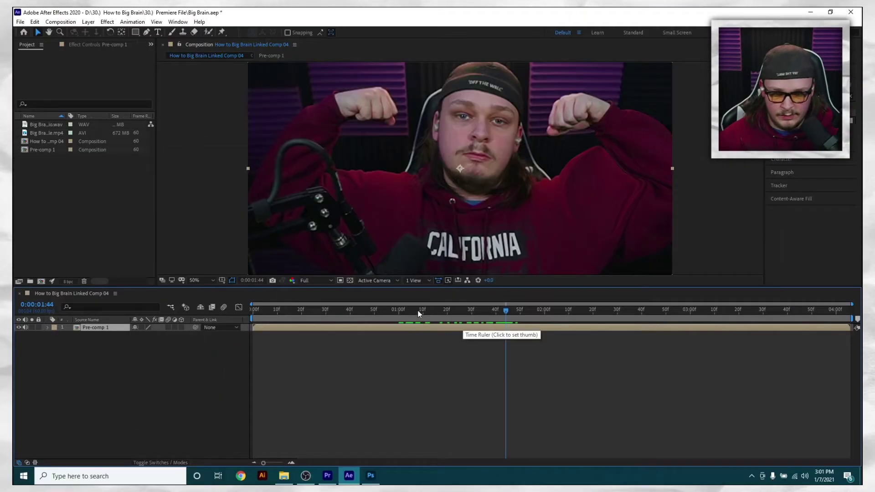
# Step: Preview the pre-composed flexing clip from about 0:00:01:09 to 0:00:01:27 and point out the two compositions among the project items
pyautogui.click(419, 313)
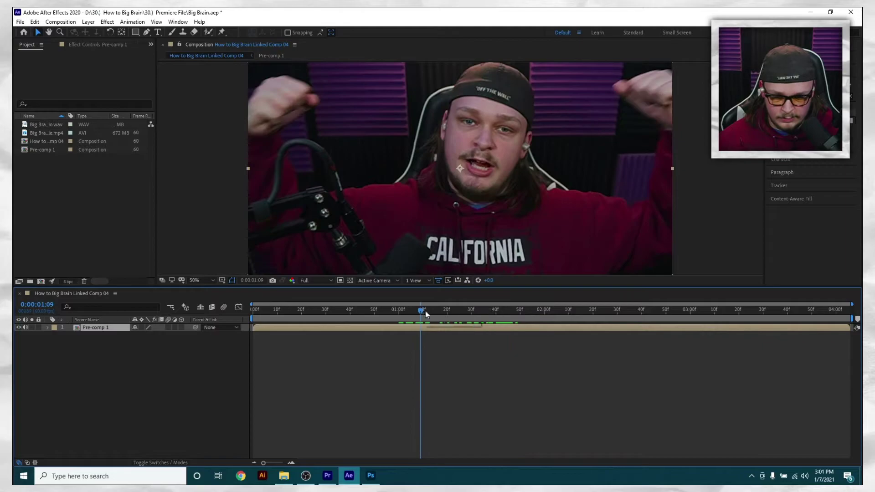
pyautogui.press('space')
pyautogui.click(38, 143)
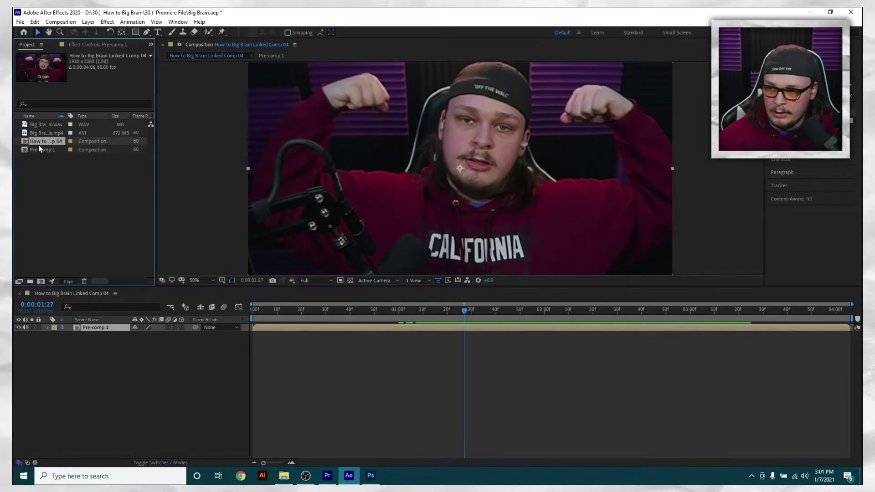
pyautogui.click(37, 150)
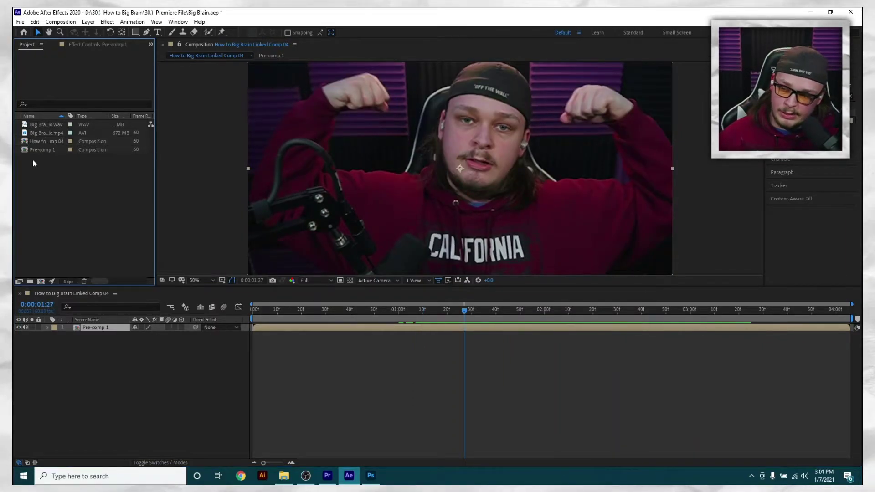
pyautogui.click(50, 176)
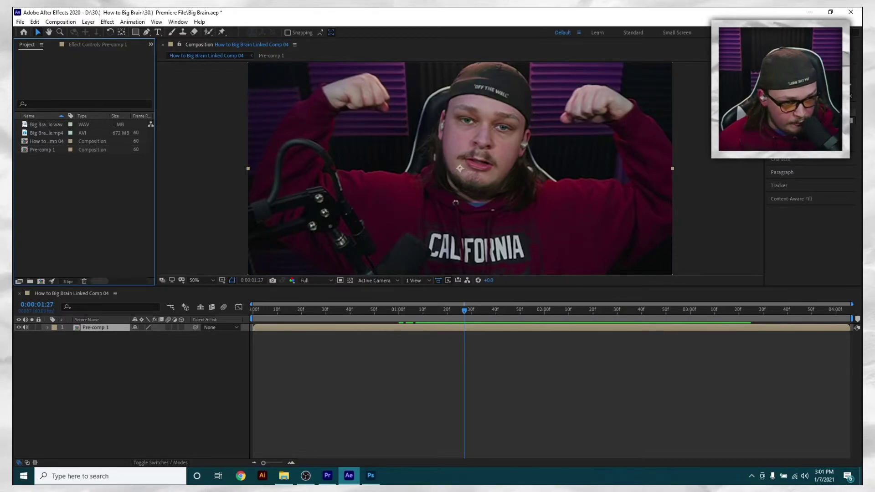
# Step: Apply Liquify to Pre-comp 1, start keyframing Distortion Mesh at about 0:00:01:26 and move to 0:00:01:42
pyautogui.click(92, 328)
pyautogui.hotkey('ctrl', 'alt', 'shift', 'e')
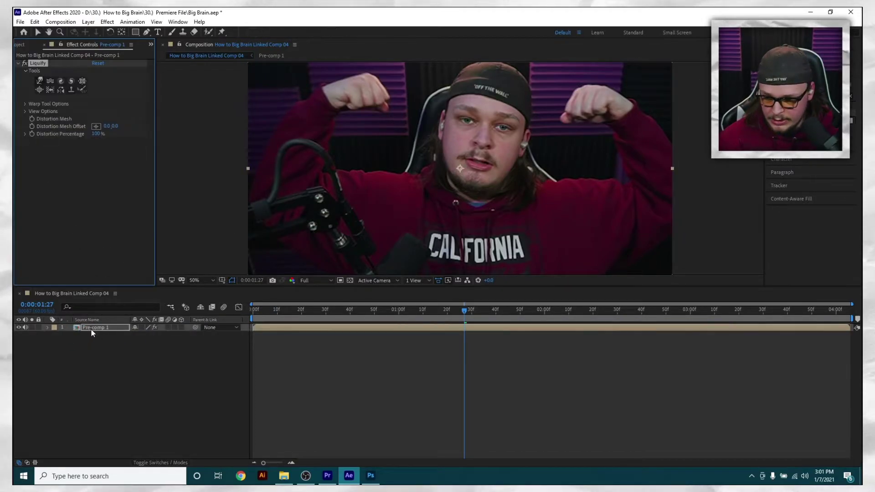
pyautogui.moveTo(446, 309); pyautogui.dragTo(501, 309)
# Step: Enlarge the upper arm and both fists with Liquify's Bloat tool at brush size 249 and pressure 100
pyautogui.click(40, 89)
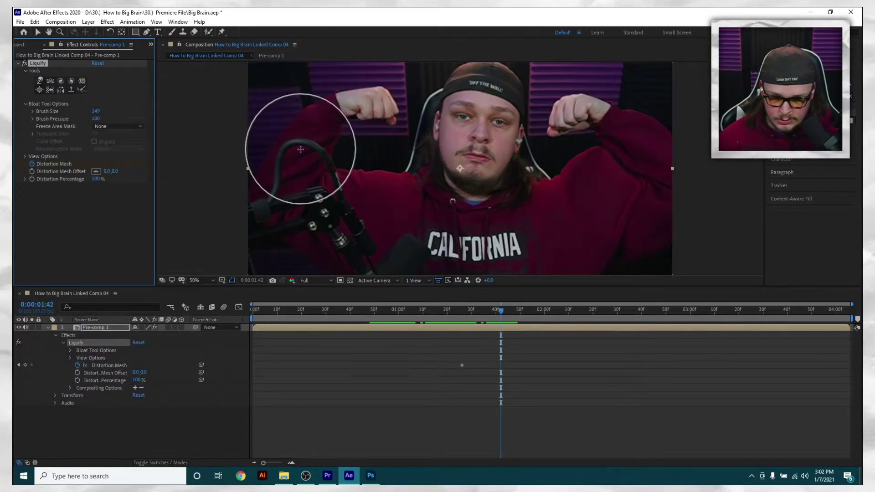
pyautogui.click(357, 184)
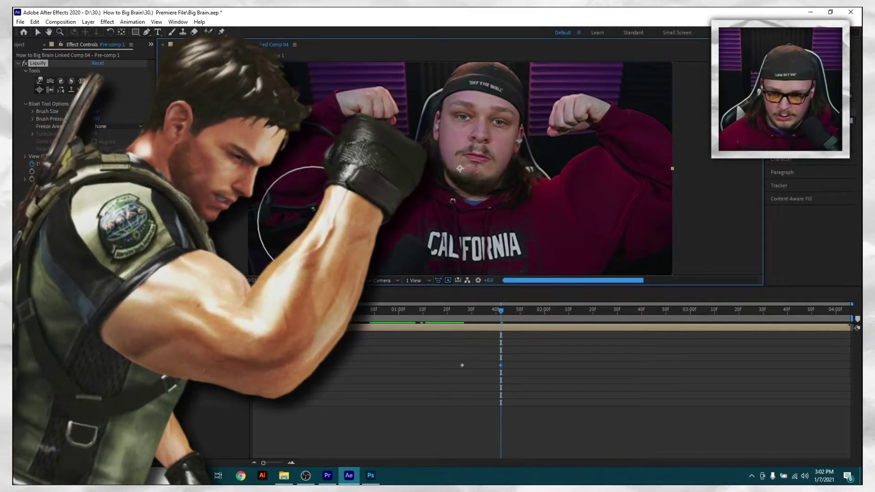
pyautogui.click(577, 107)
pyautogui.click(576, 107)
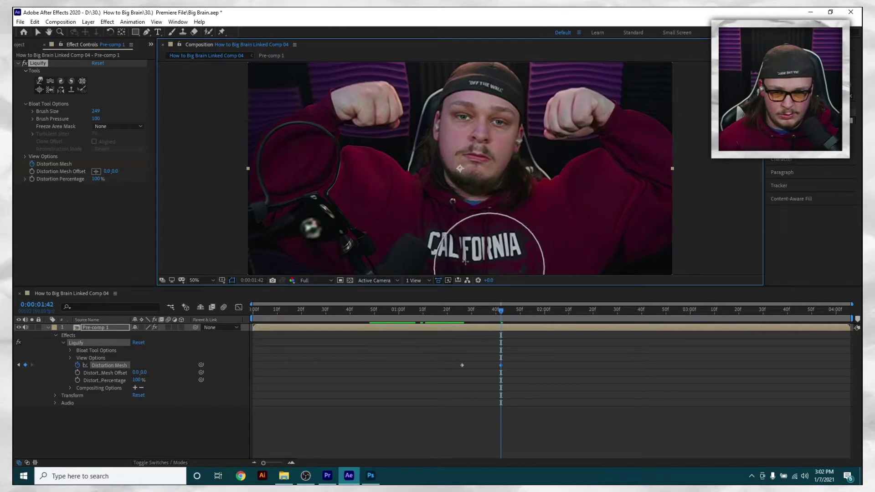
pyautogui.click(381, 107)
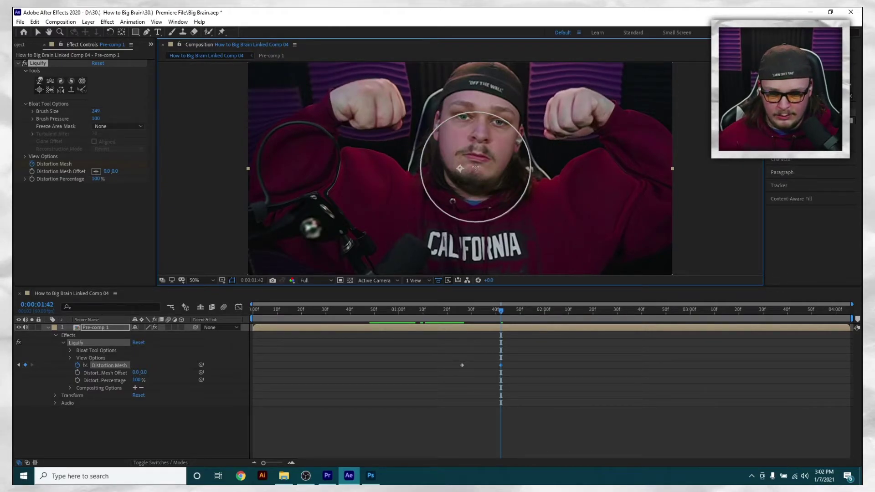
# Step: Bloat the mouth and chin area, and shrink the upper face with the Pucker tool at brush size 249
pyautogui.click(475, 168)
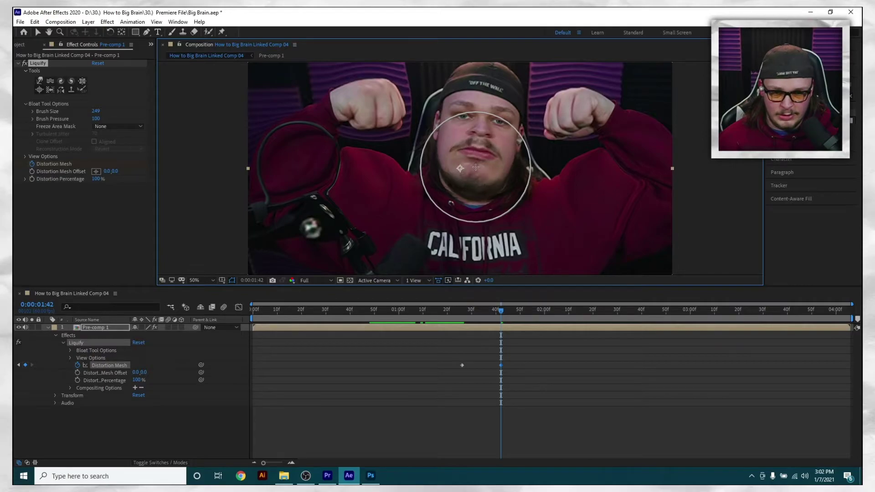
pyautogui.click(475, 167)
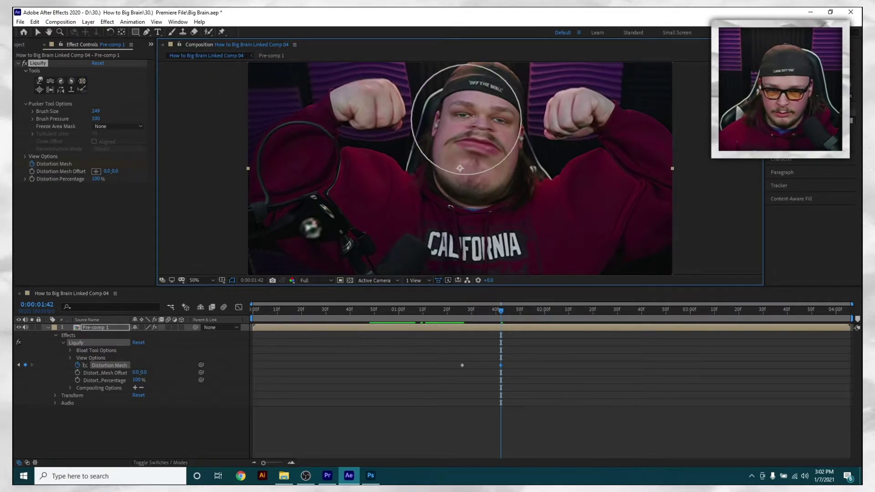
pyautogui.click(485, 111)
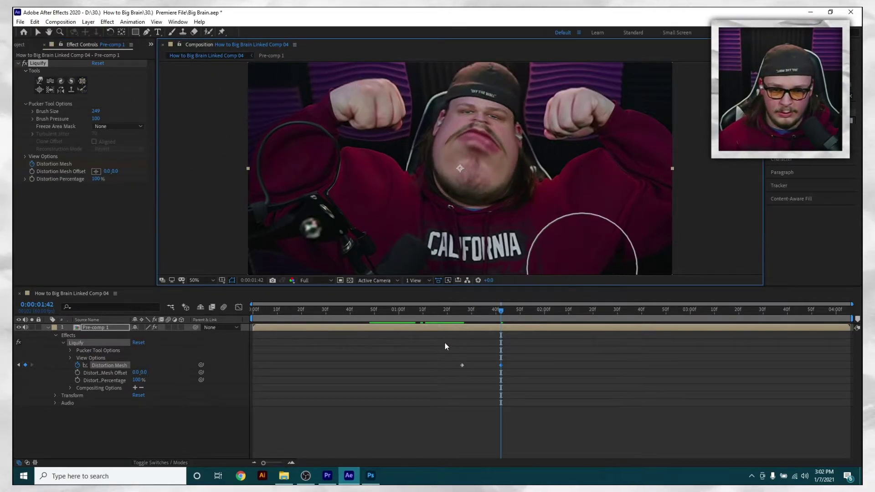
# Step: Apply Easy Ease to both Distortion Mesh keyframes of Pre-comp 1
pyautogui.click(445, 311)
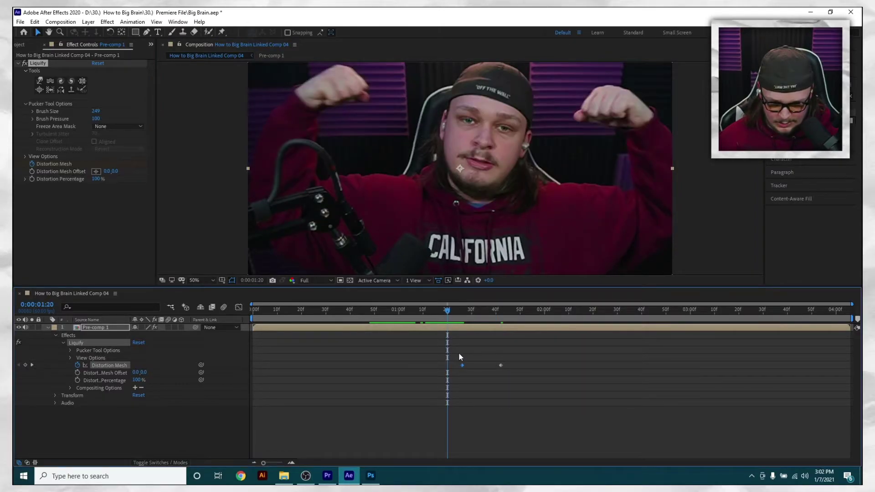
pyautogui.moveTo(459, 354); pyautogui.dragTo(526, 373)
pyautogui.rightClick(501, 364)
pyautogui.moveTo(588, 356)
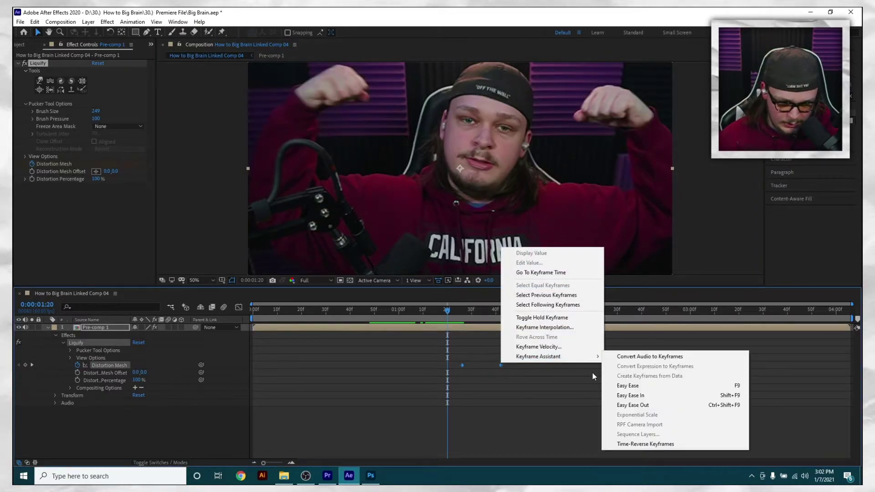
pyautogui.click(633, 385)
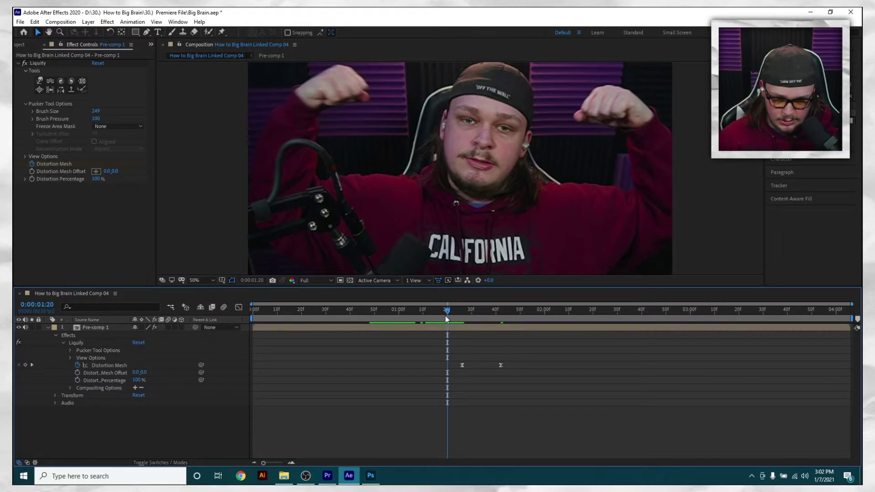
# Step: Preview the eased flexing distortion, switch to Premiere Pro and move to the end of the linked clip in the sequence
pyautogui.press('space')
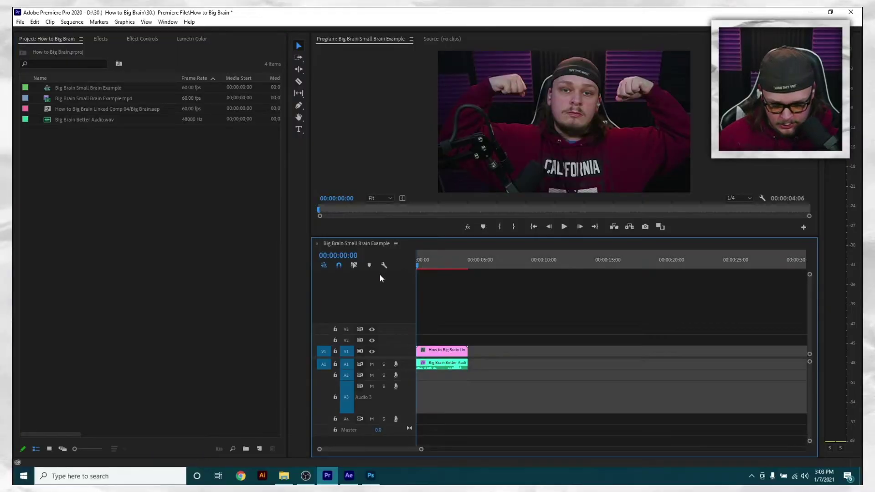
pyautogui.click(467, 266)
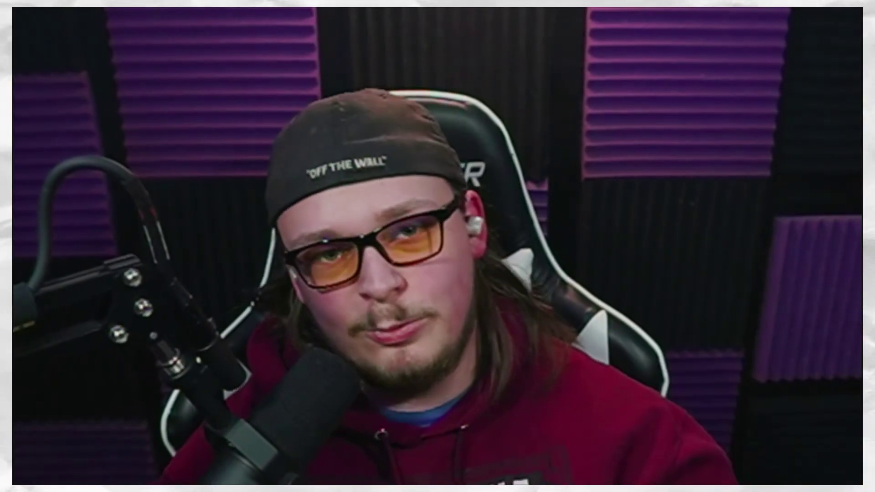